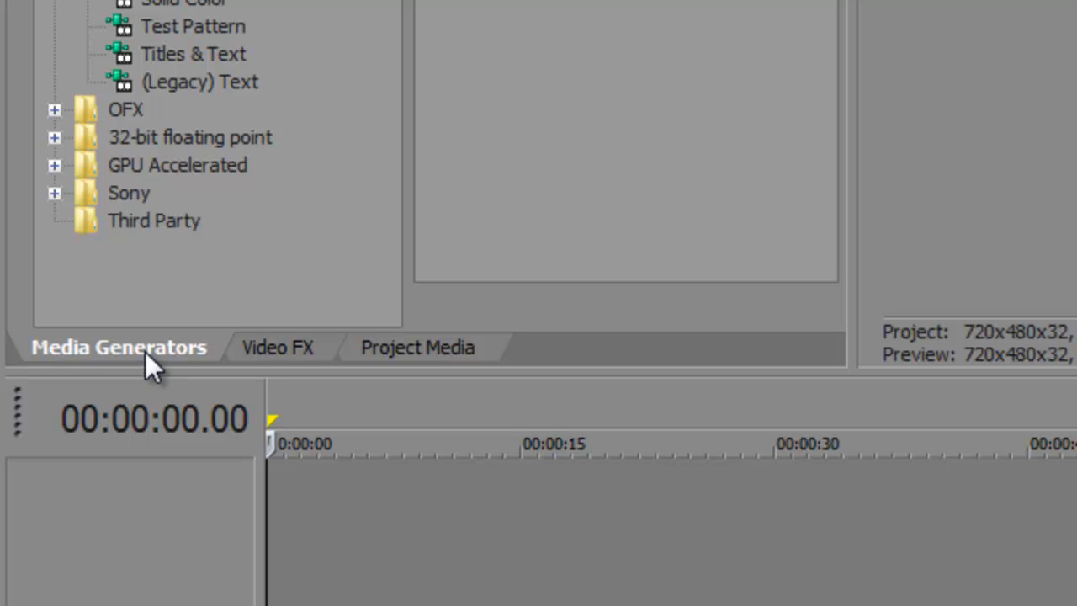
- Look over the Video FX and Project Media sections and view the ProType Titler presets among the media generators
left_click(279, 344)
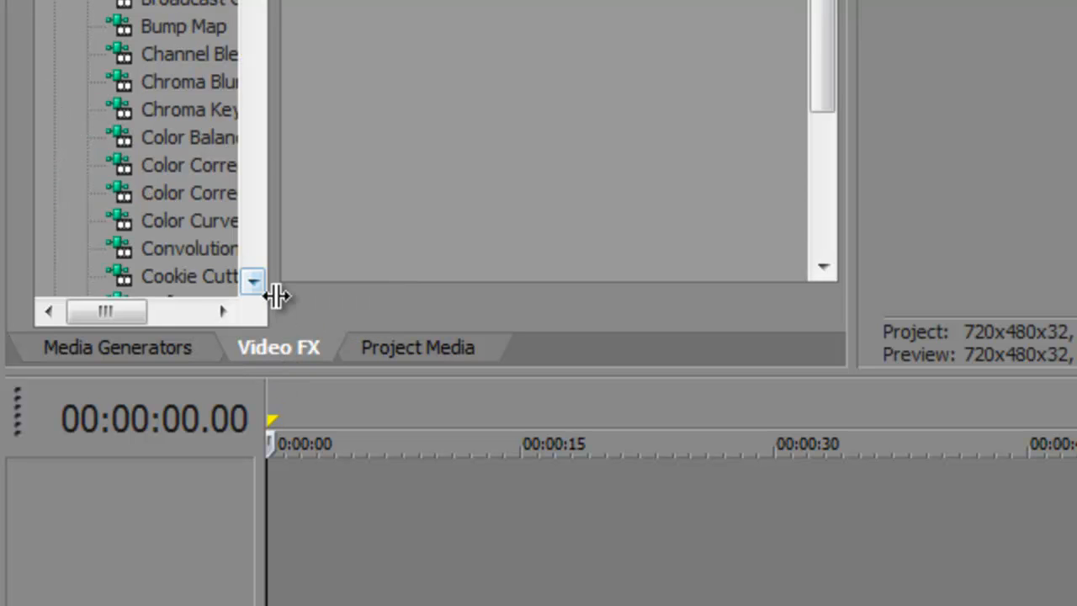
left_click_drag(277, 296, 339, 304)
left_click(441, 352)
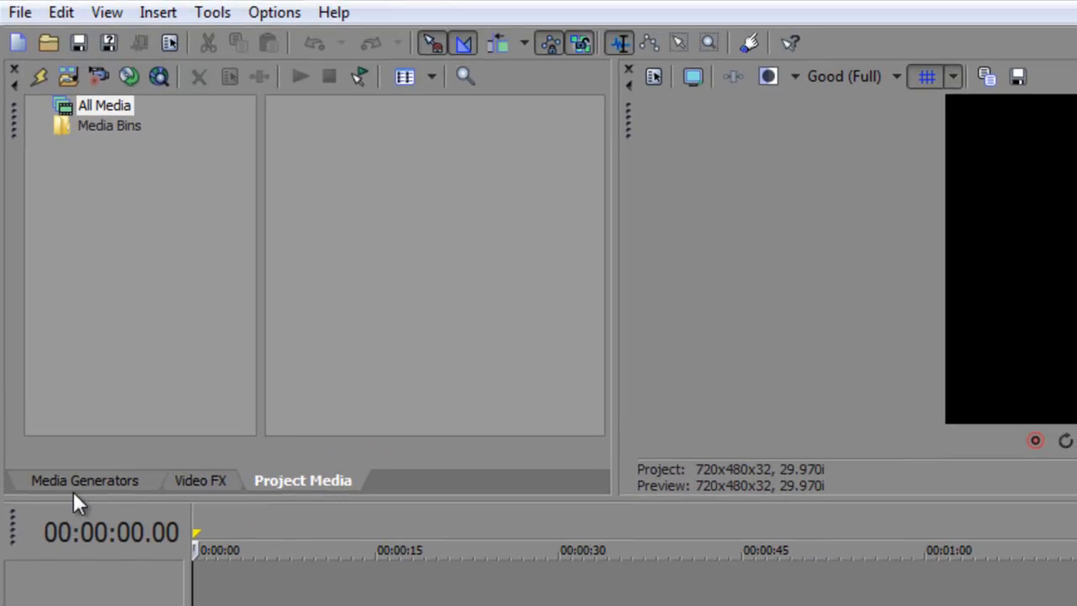
left_click(81, 483)
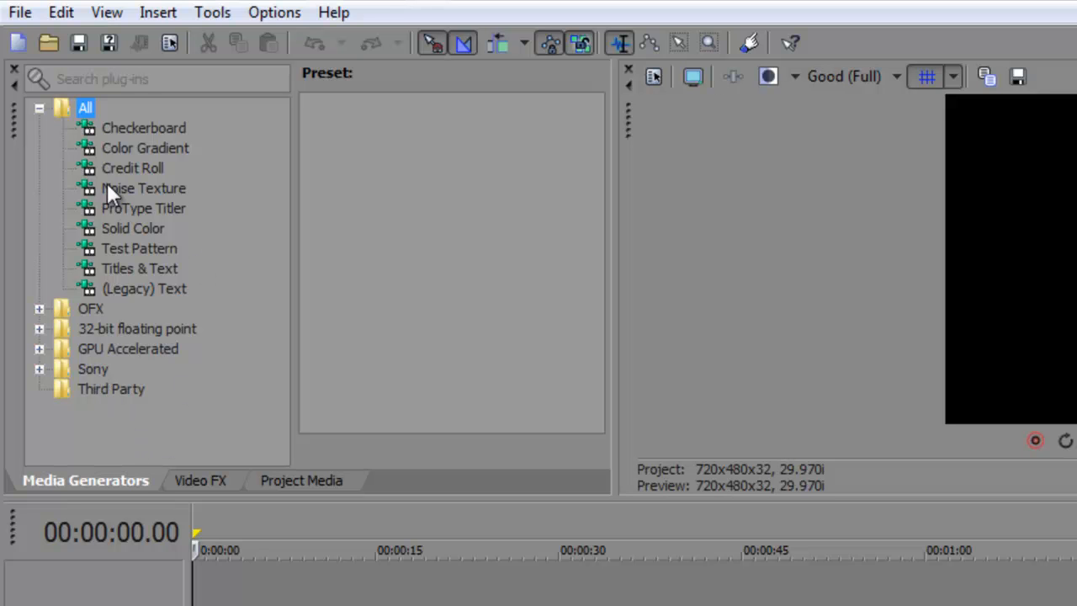
left_click(144, 209)
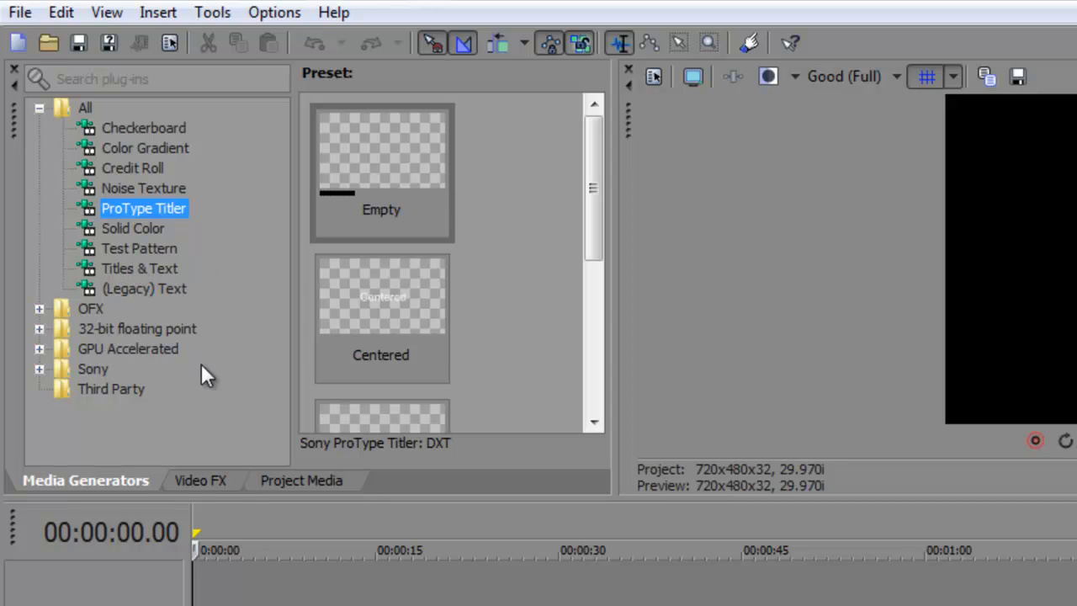
- Browse the video effects and view the presets of Black Restore, Chroma Keyer and Color Corrector (Secondary)
left_click(196, 478)
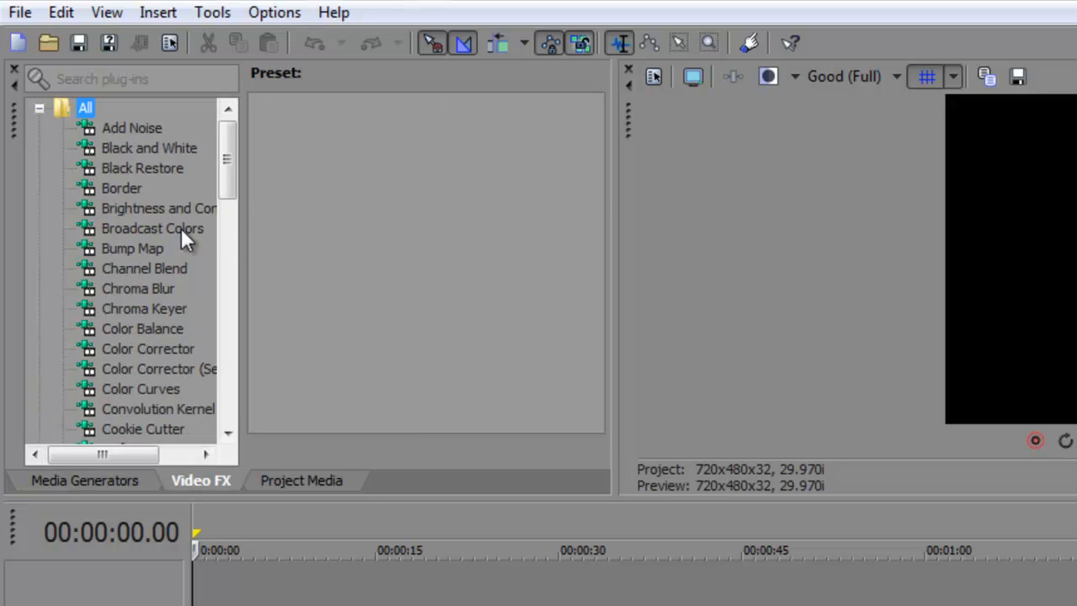
left_click_drag(245, 210, 284, 211)
mouse_move(270, 143)
left_mouse_down()
mouse_move(263, 221)
mouse_move(285, 145)
left_mouse_up()
left_click(145, 173)
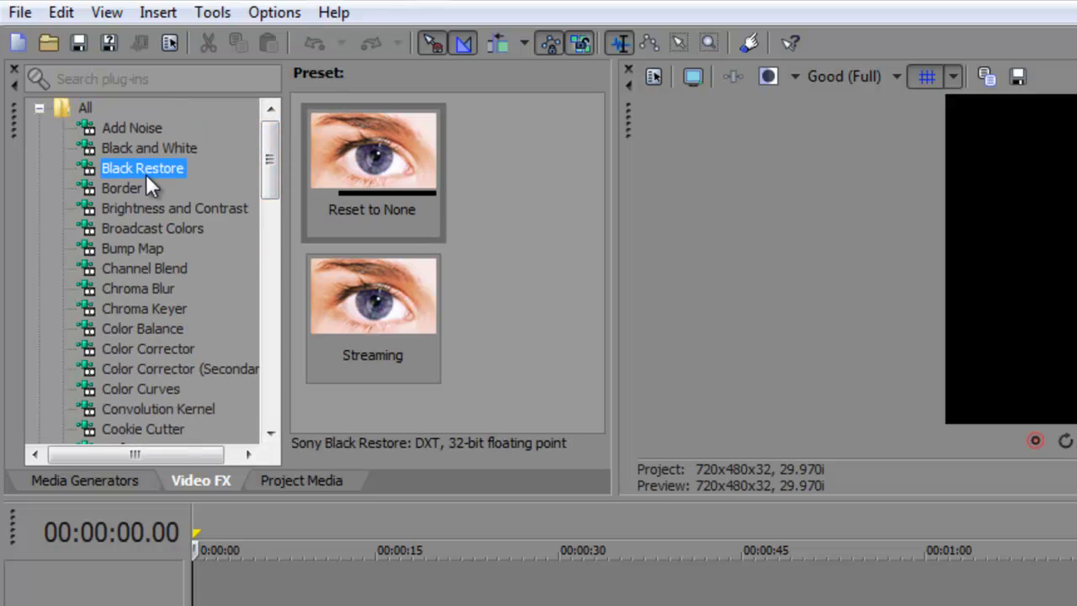
left_click(140, 311)
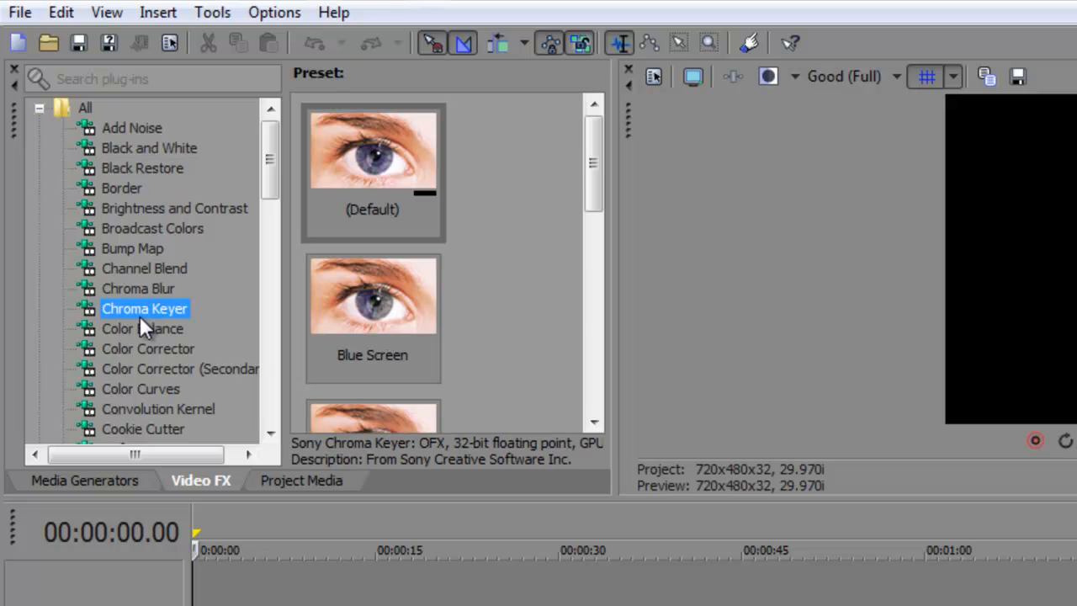
left_click(139, 368)
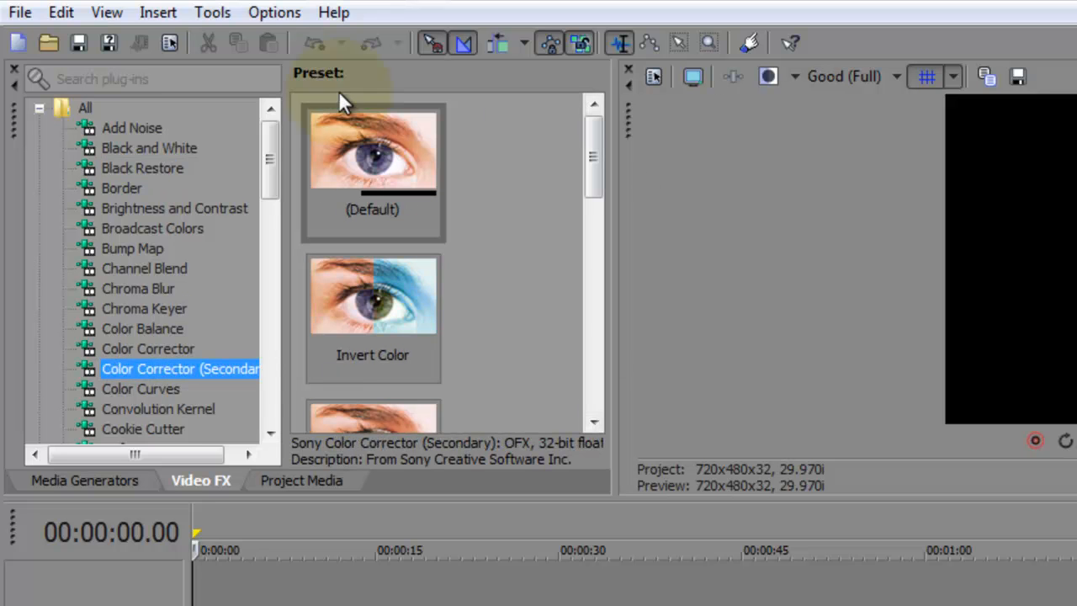
- Create a new bin named "pictures" under Media Bins in the project media
left_click(338, 480)
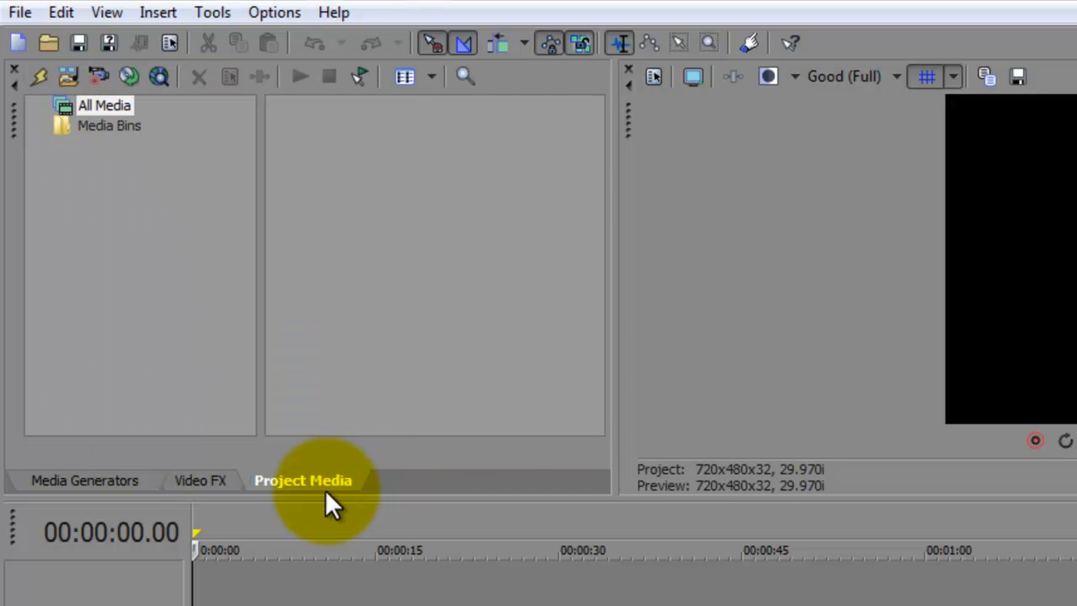
left_click(98, 120)
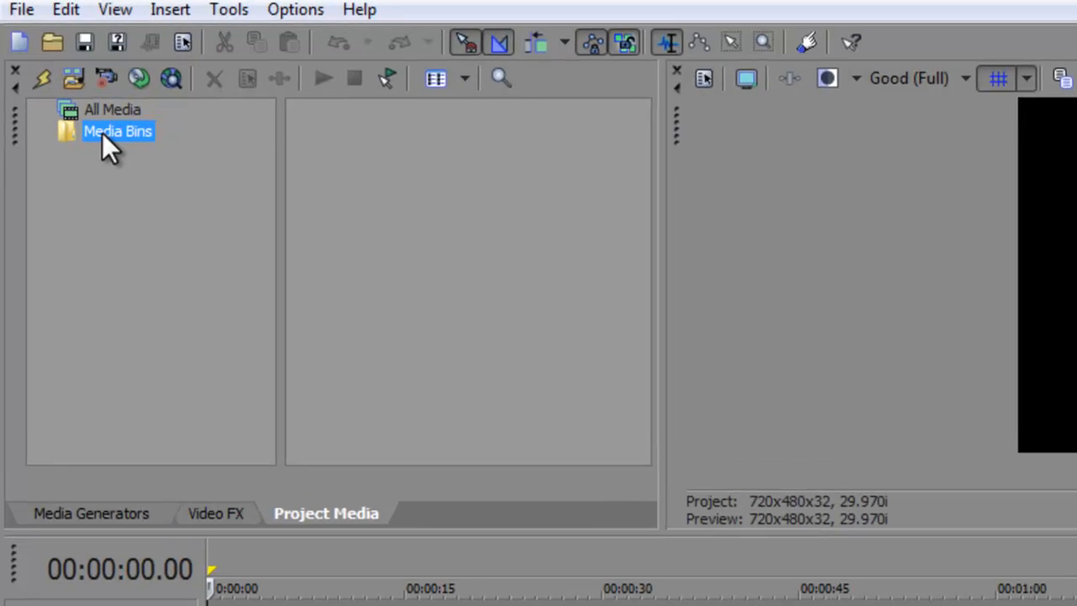
right_click(114, 142)
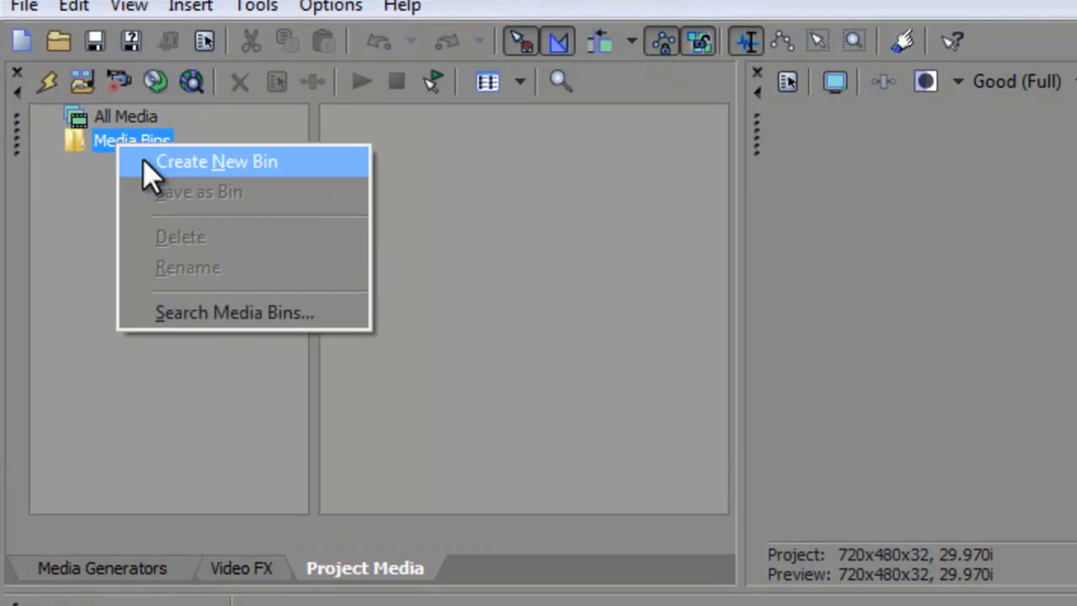
left_click(145, 162)
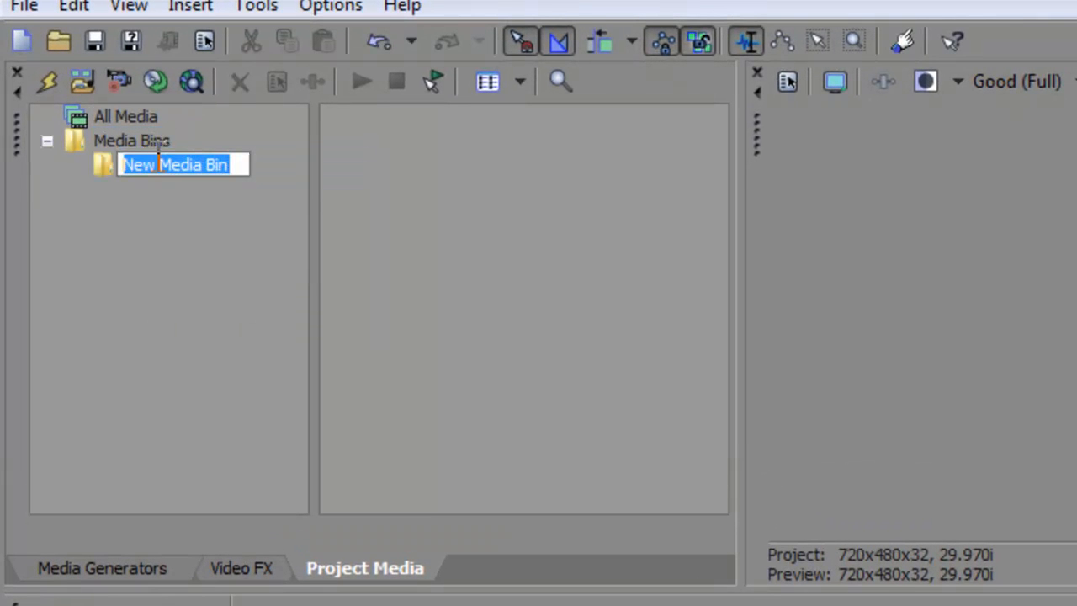
type("pictures")
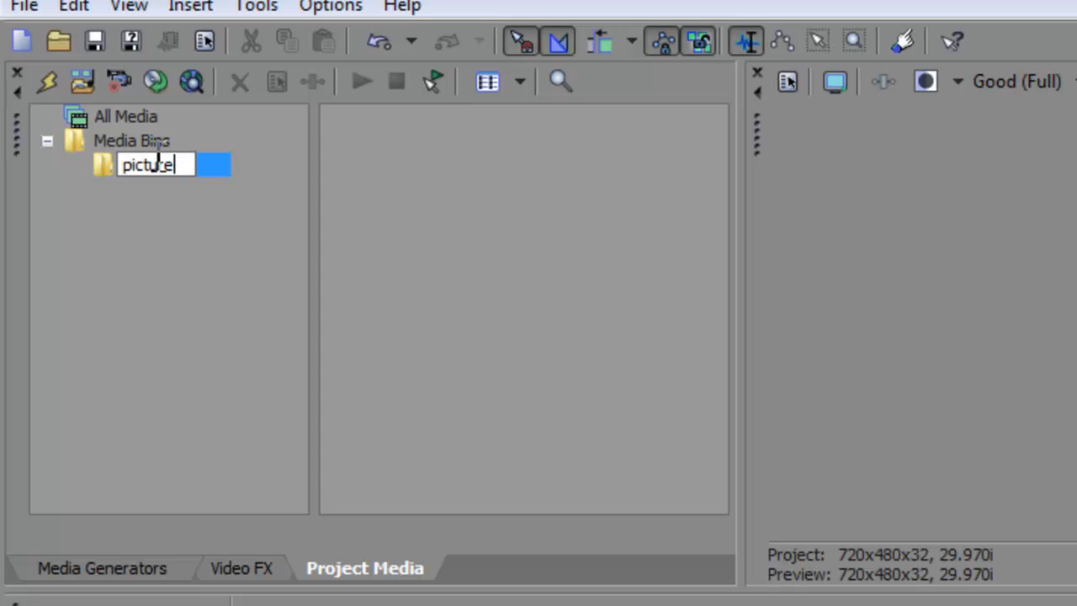
key("Return")
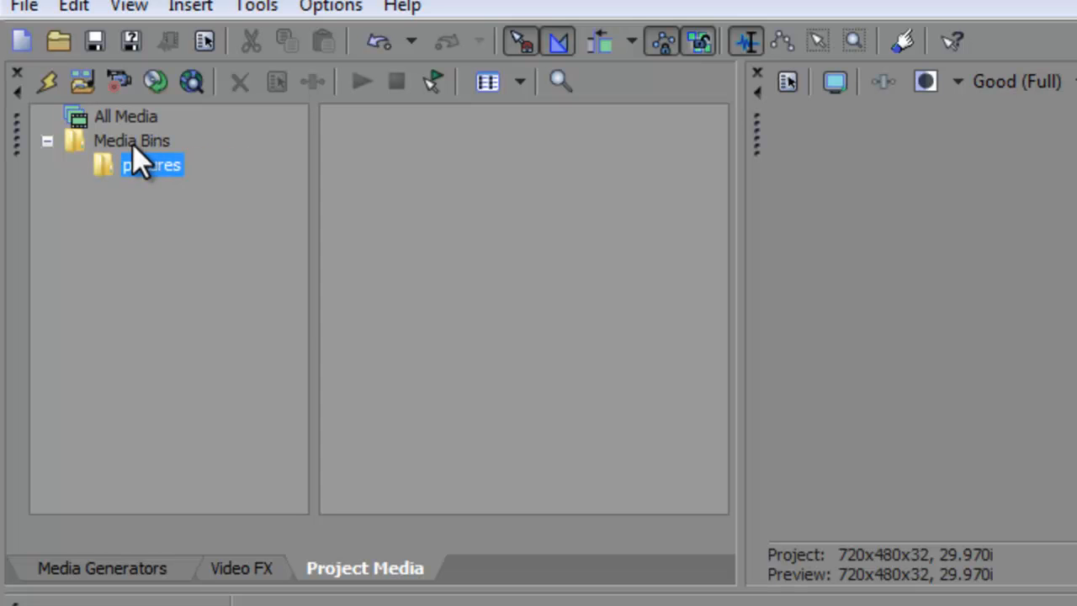
- Add a second bin named "video" directly under Media Bins
right_click(140, 142)
left_click(198, 174)
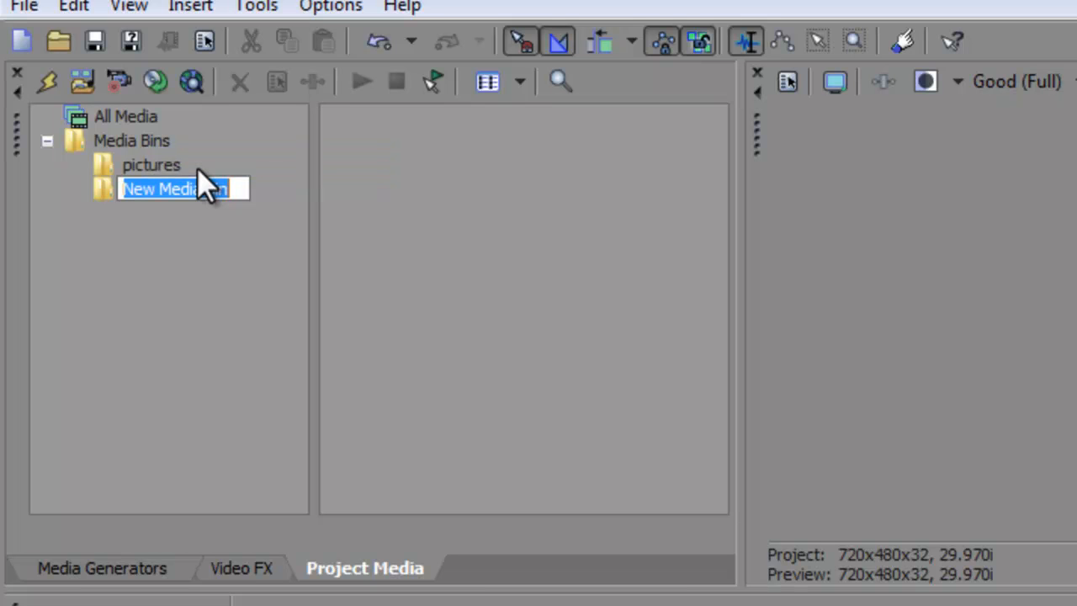
type("video")
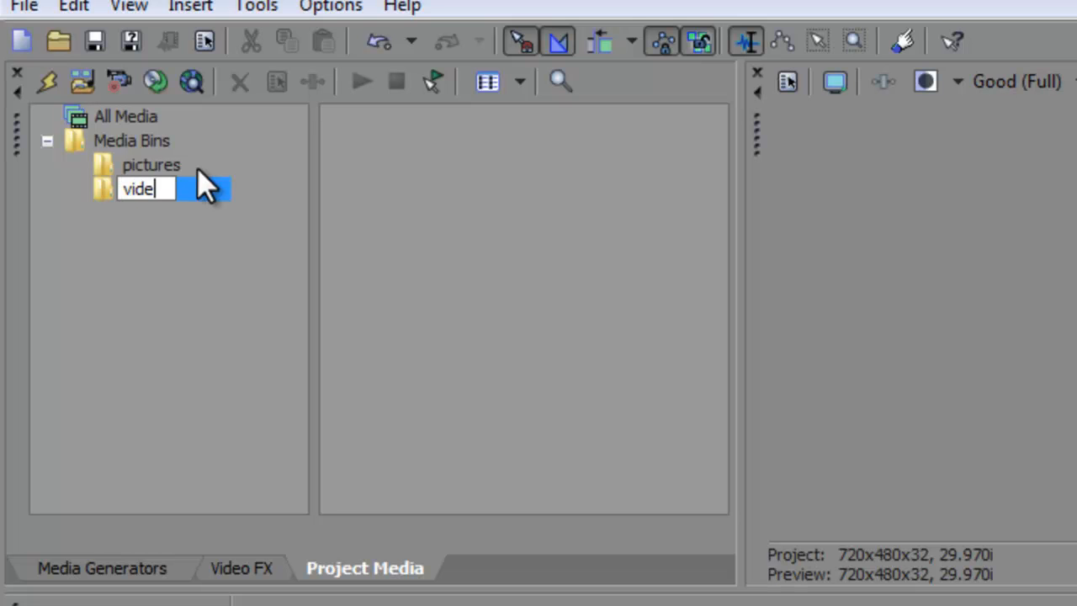
key("Return")
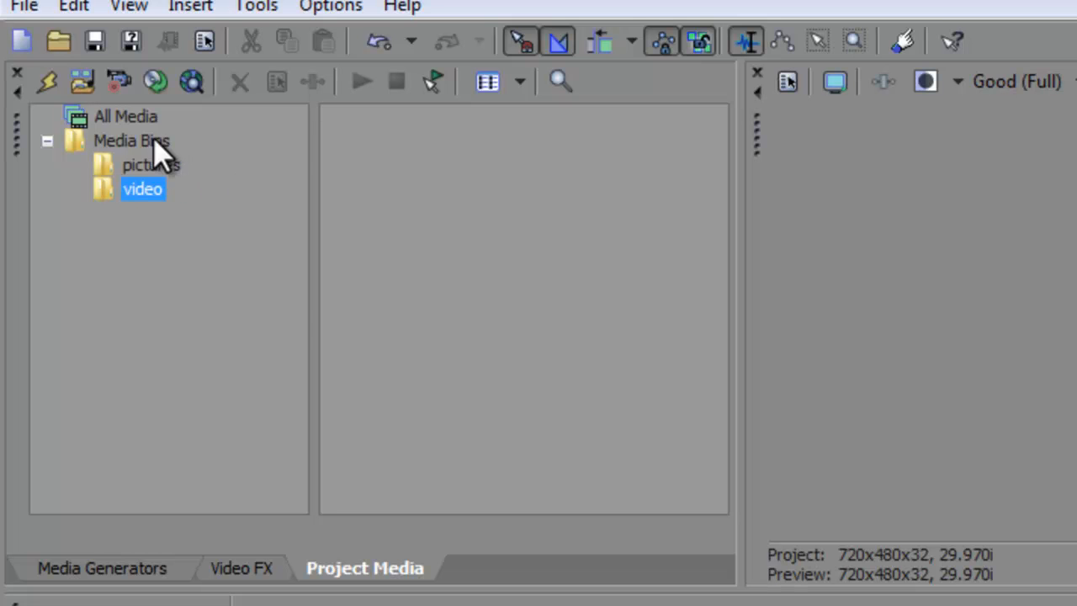
- Add another bin named "music" directly under Media Bins
left_click(153, 140)
right_click(153, 140)
left_click(172, 159)
type("music")
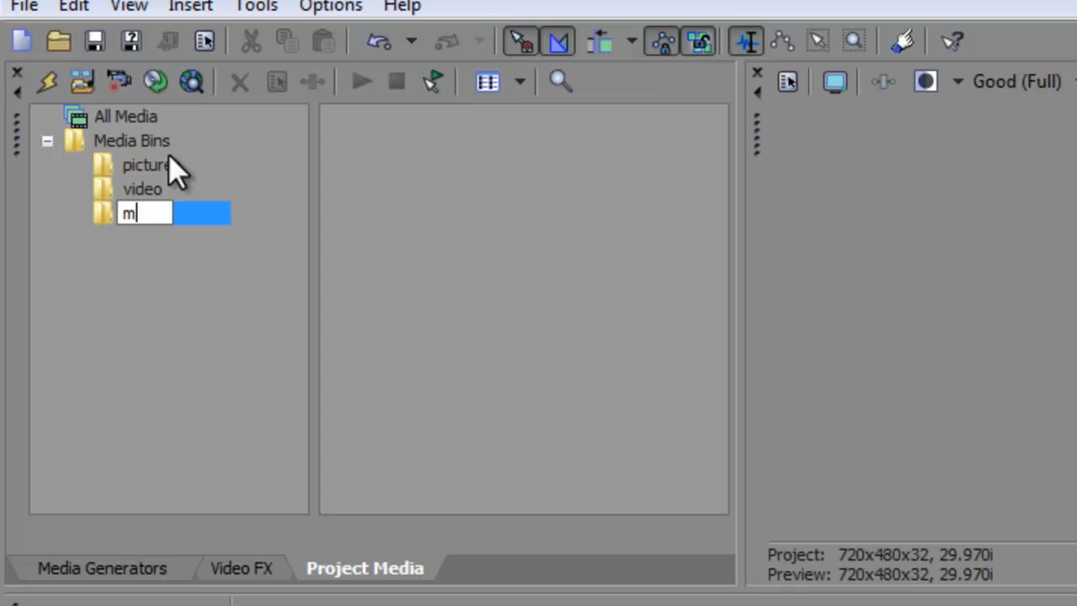
key("Return")
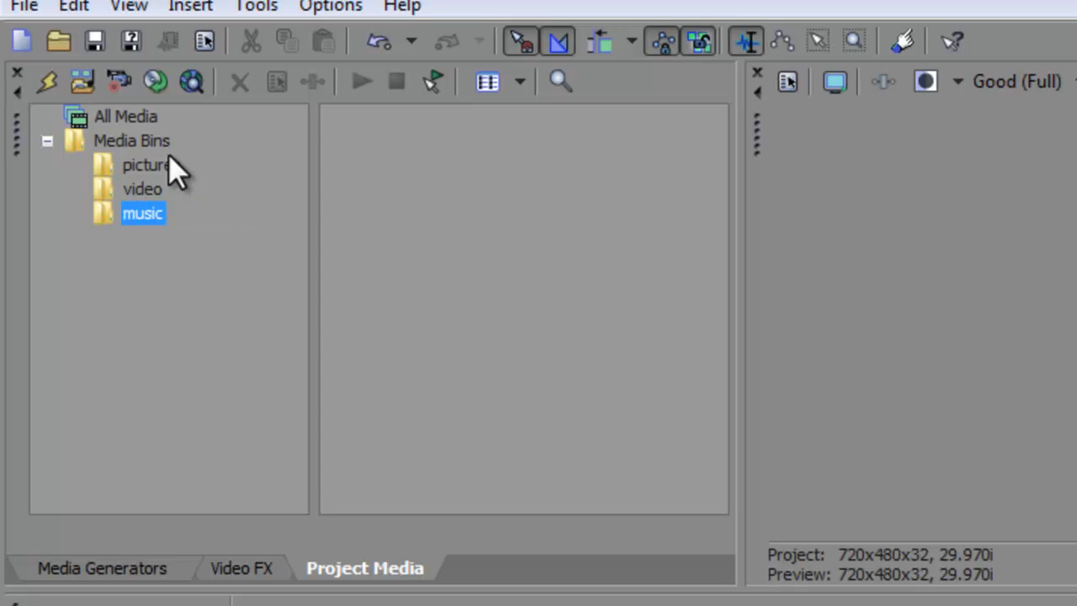
- Add another bin named "titles" directly under Media Bins
right_click(132, 143)
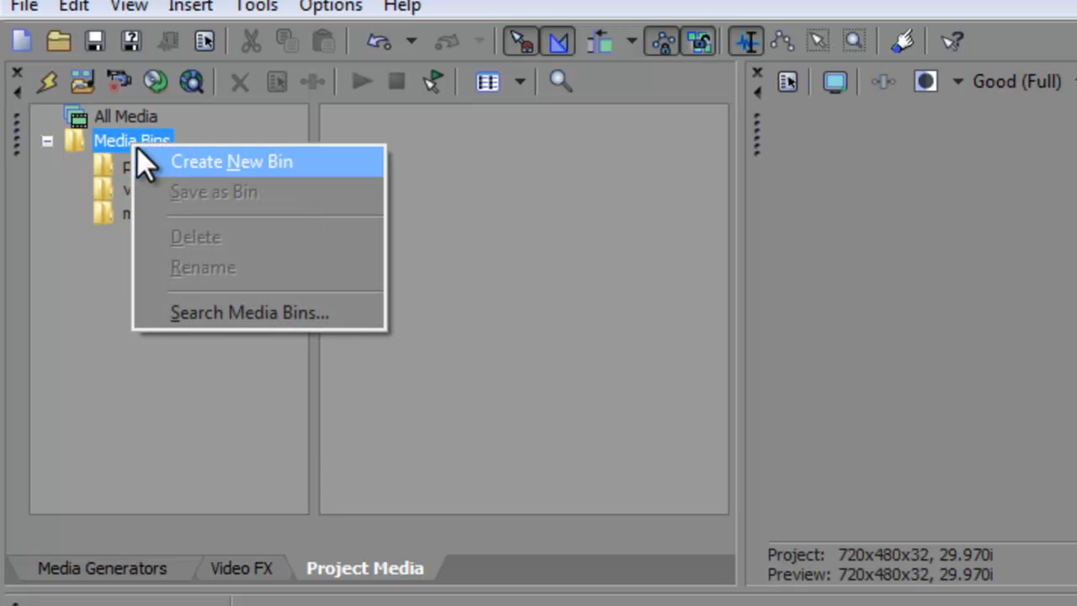
left_click(138, 153)
type("title")
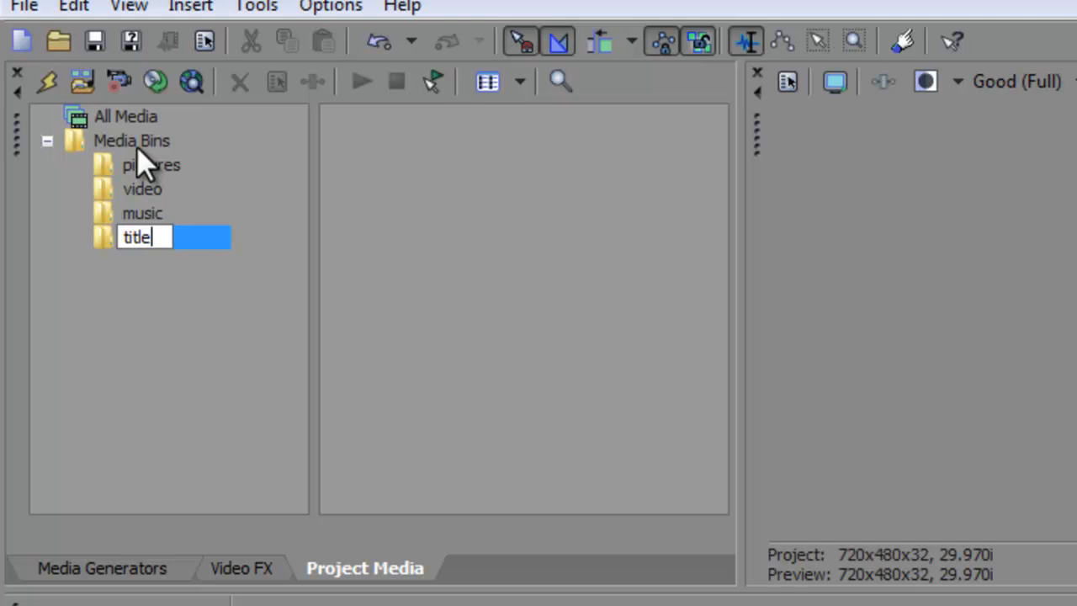
type("s")
key("Return")
- Add a bin named "vo" directly under Media Bins
right_click(138, 145)
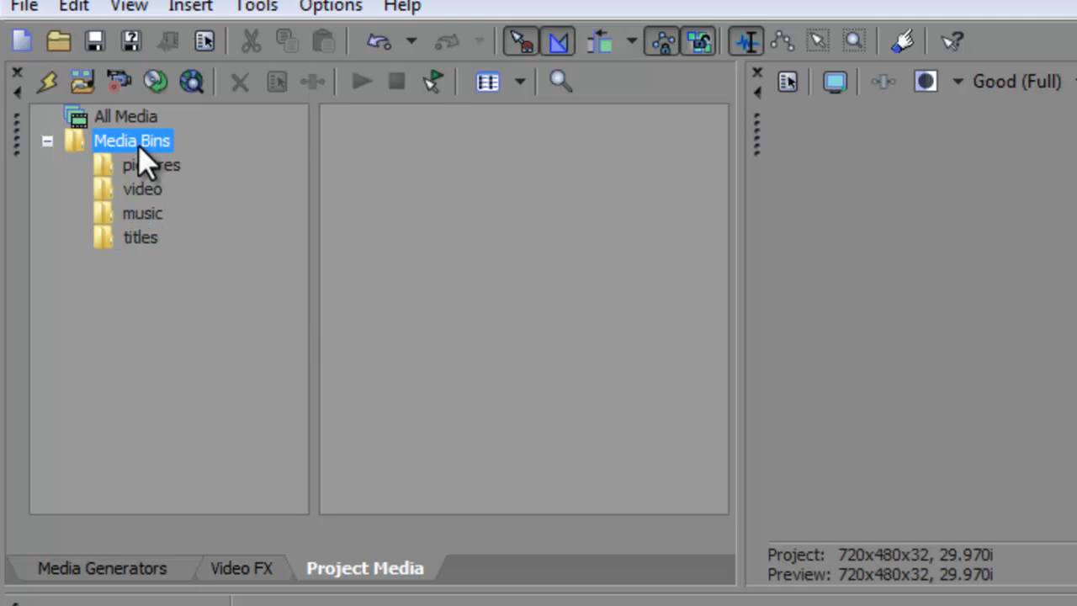
left_click(162, 164)
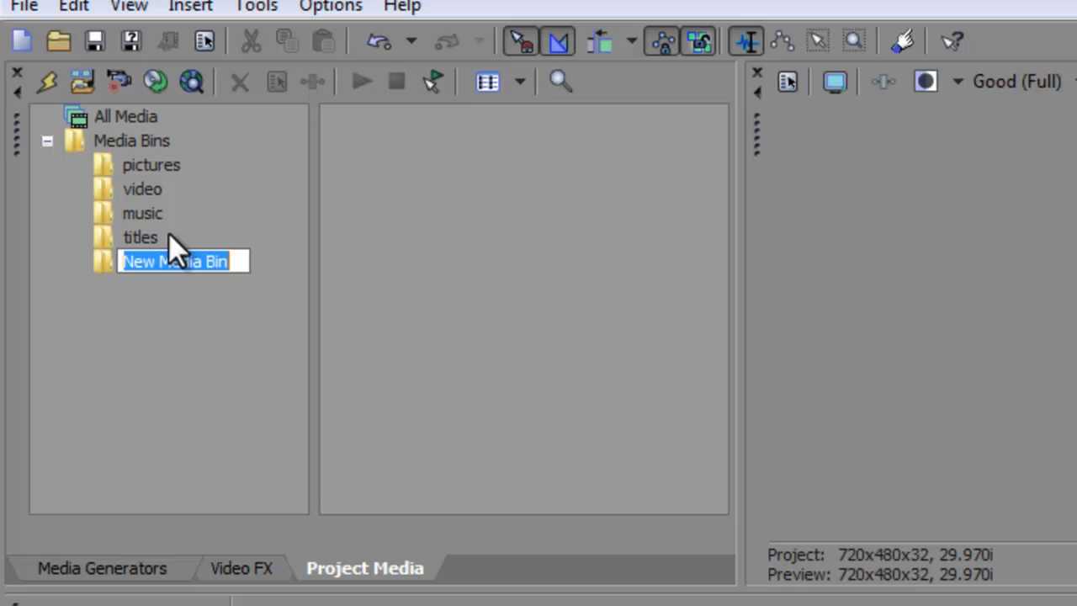
type("vo")
key("Return")
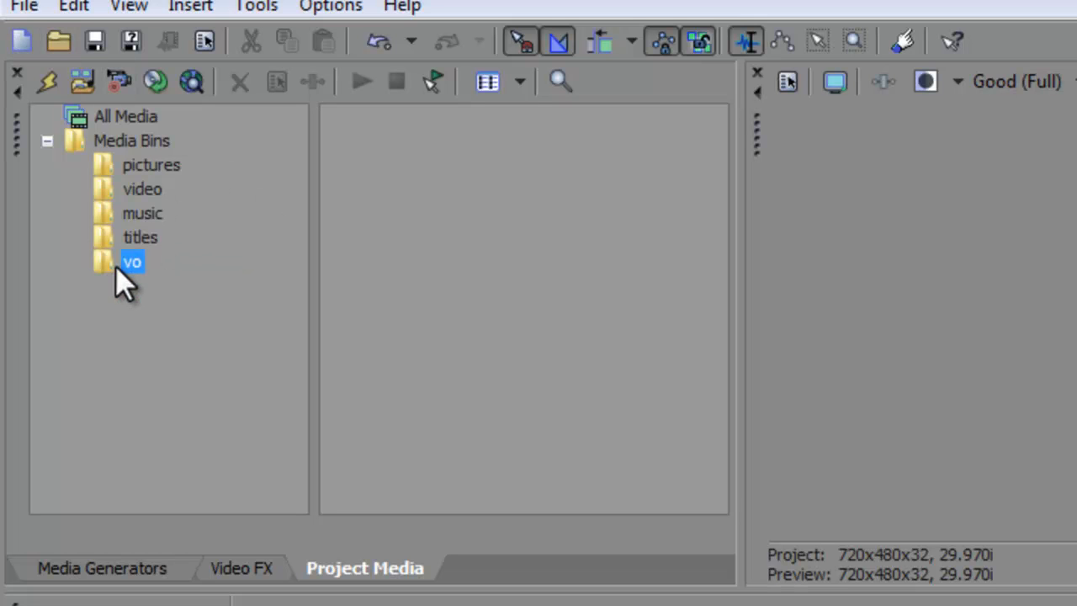
- Add a bin named "extras" directly under Media Bins
right_click(151, 145)
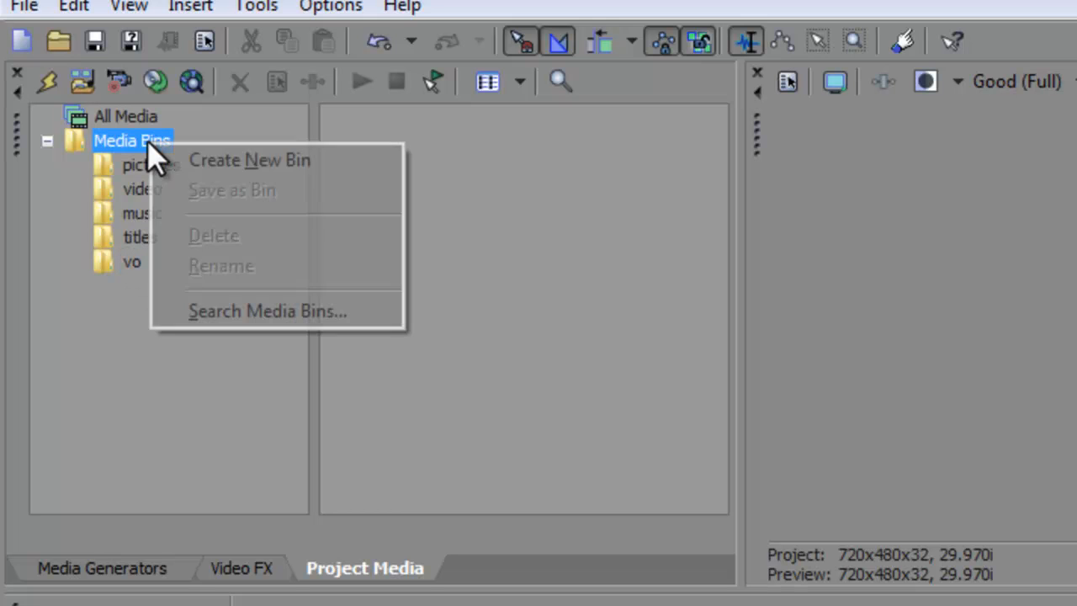
left_click(168, 157)
type("ex")
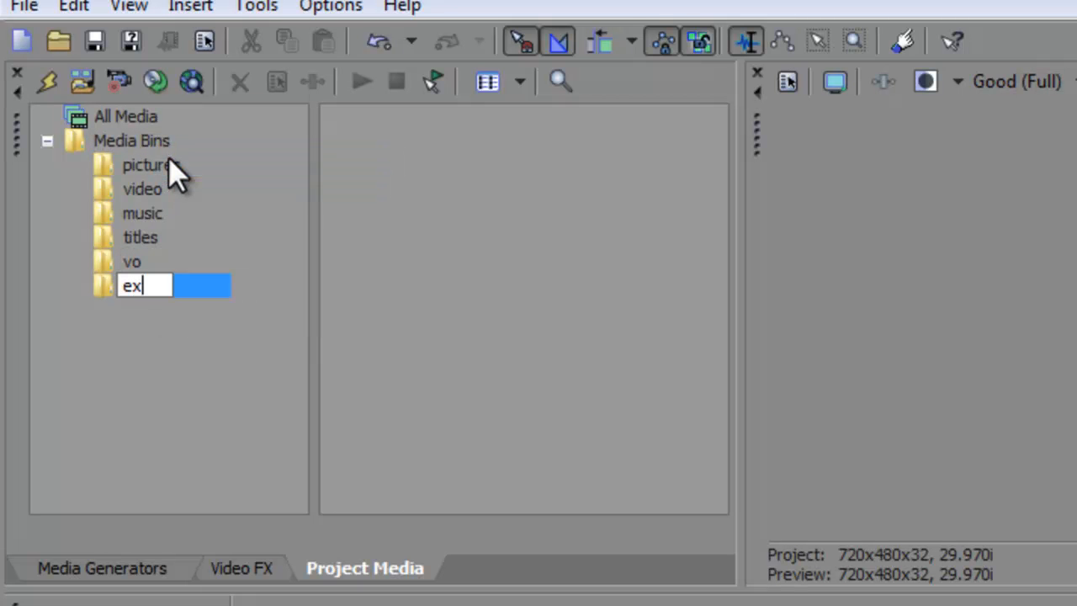
type("tras")
key("Return")
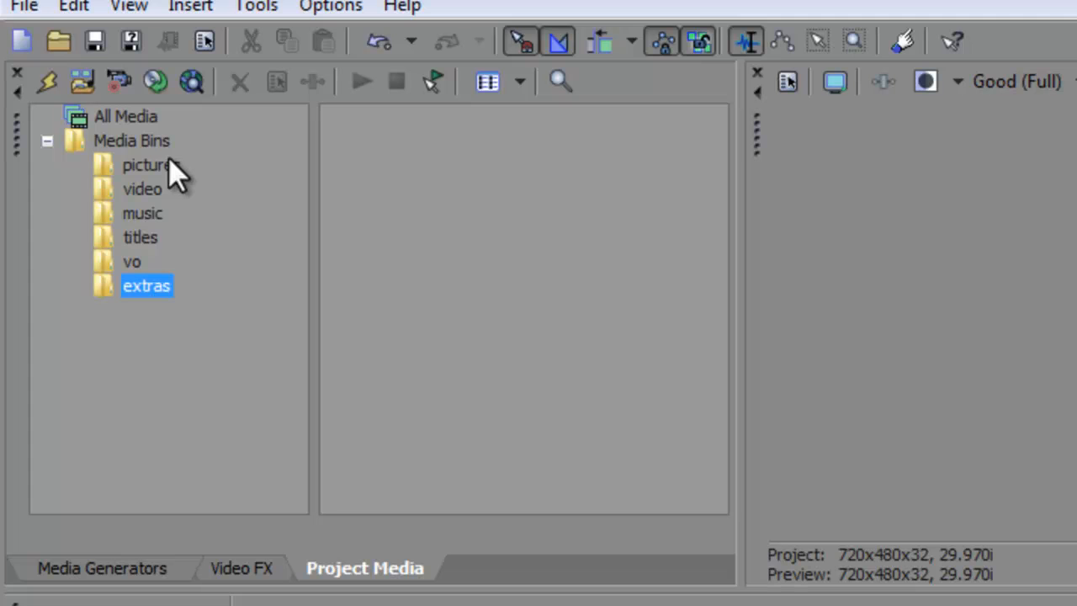
- View the contents of All Media and of the pictures, video and music bins
left_click(164, 173)
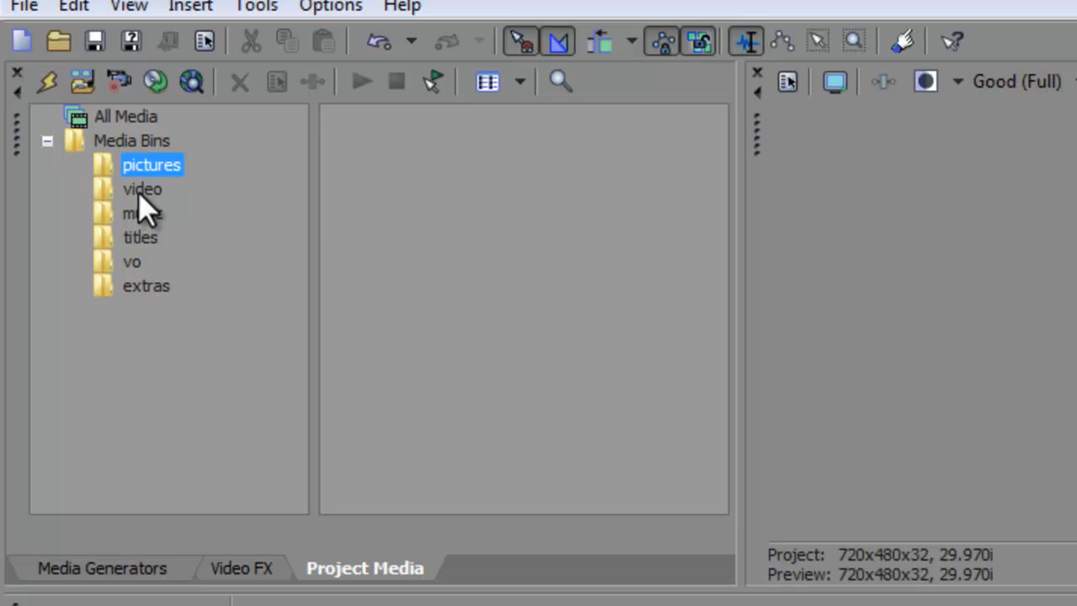
left_click(129, 120)
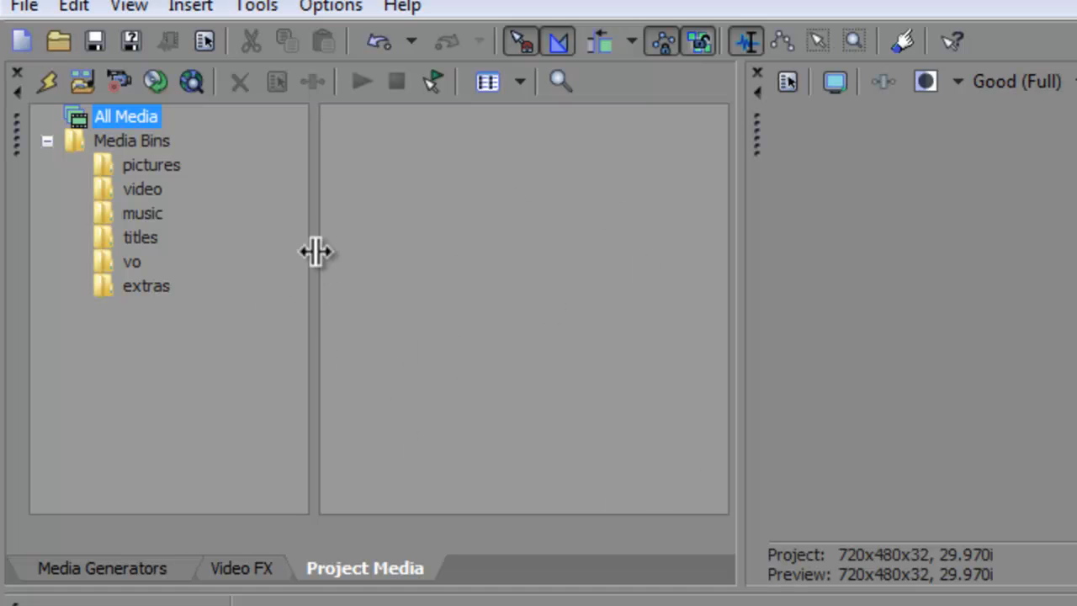
left_click(128, 172)
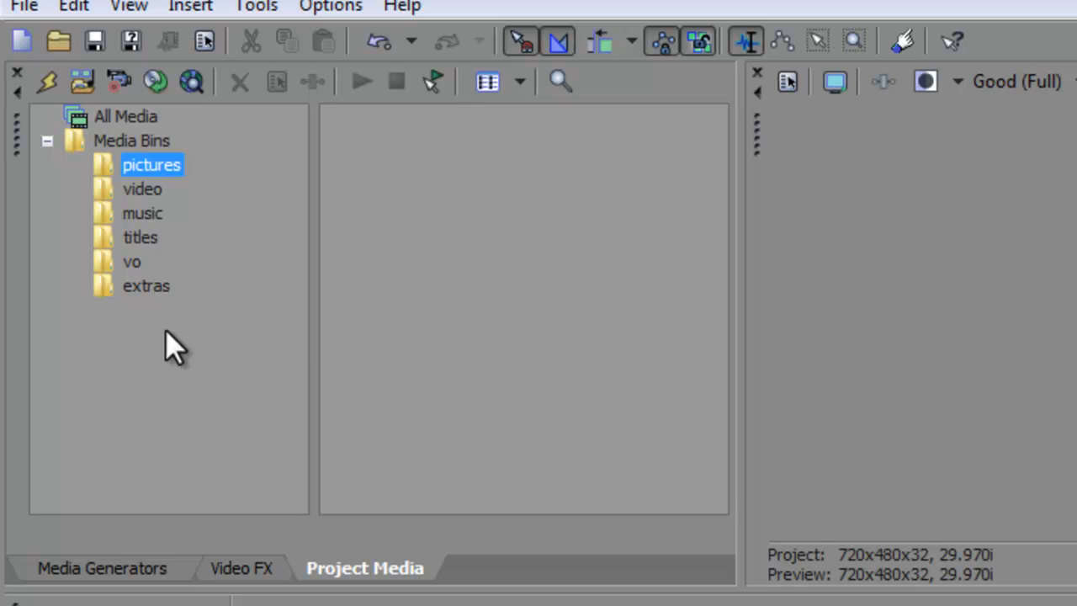
left_click(141, 192)
left_click(139, 215)
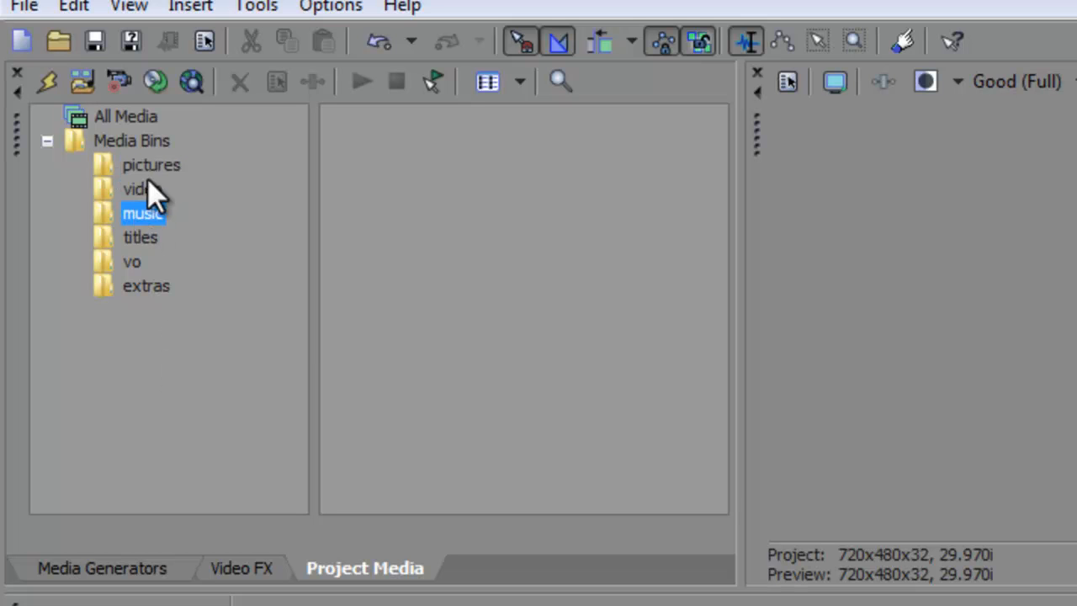
- Start a media import with the pictures bin as the destination
left_click(150, 170)
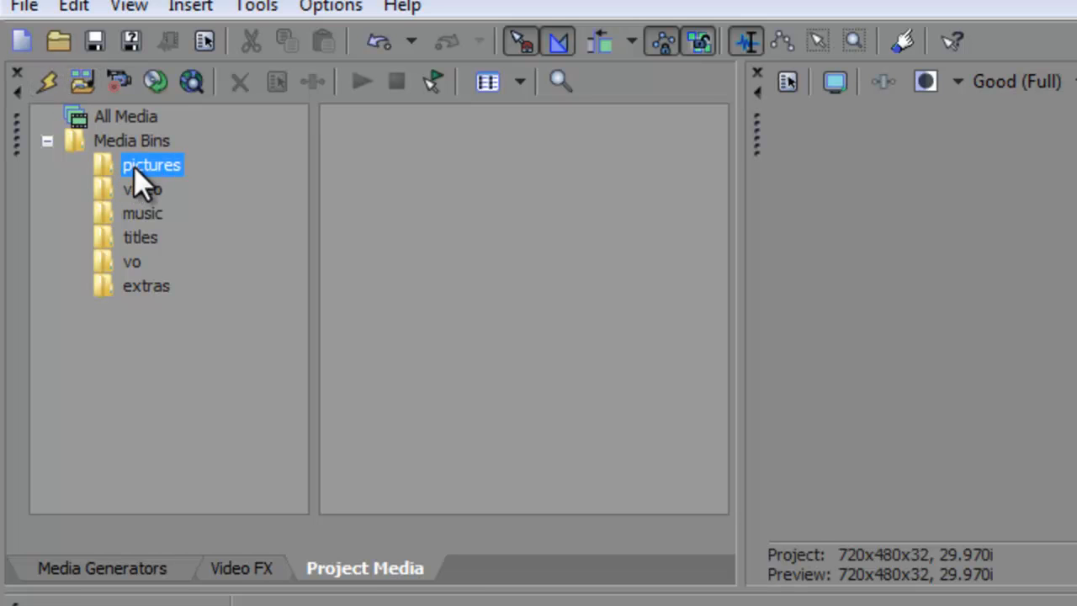
left_click(22, 5)
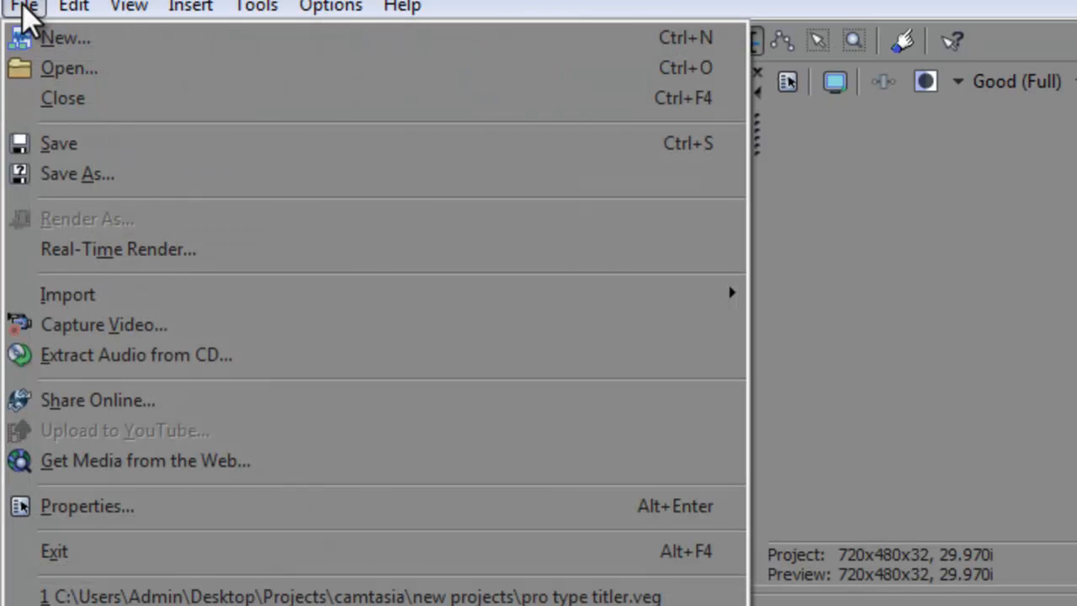
mouse_move(86, 295)
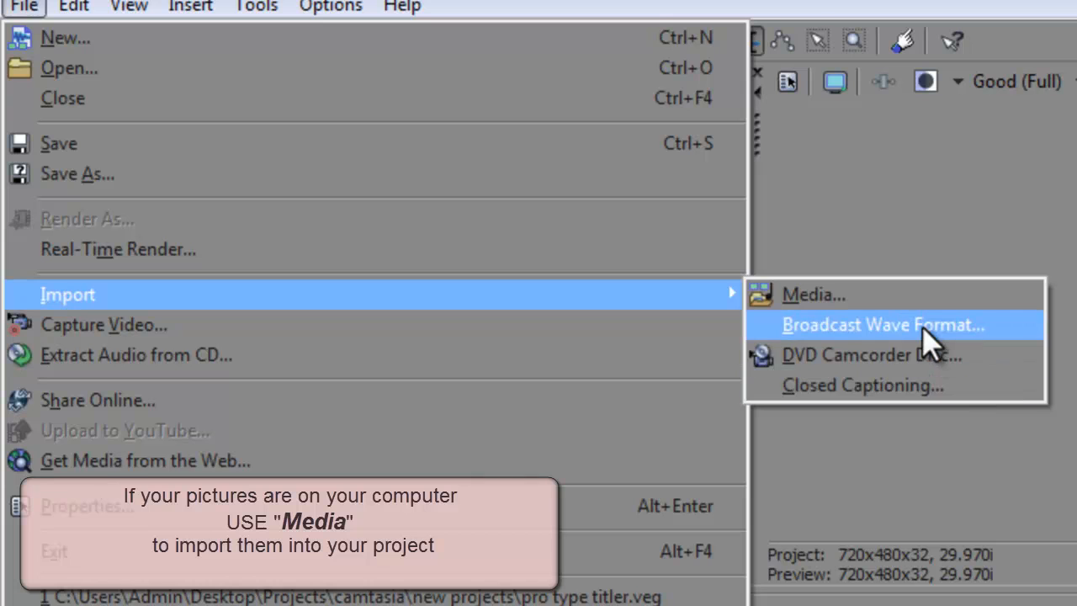
left_click(871, 296)
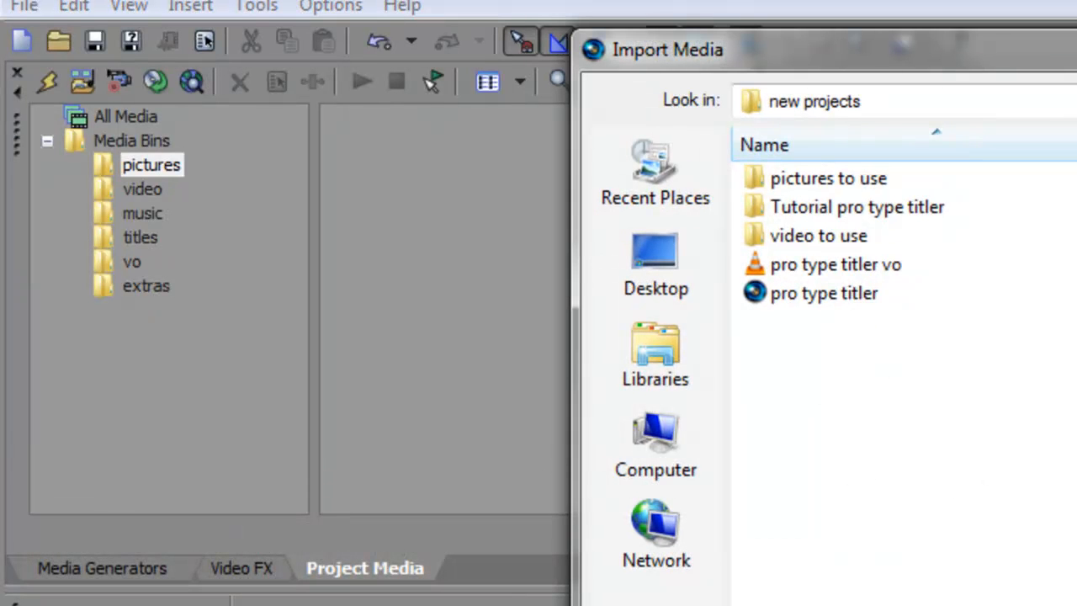
- Browse to the Clouds folder inside Projects, Pictures, for tutorials
key("BackSpace")
key("BackSpace")
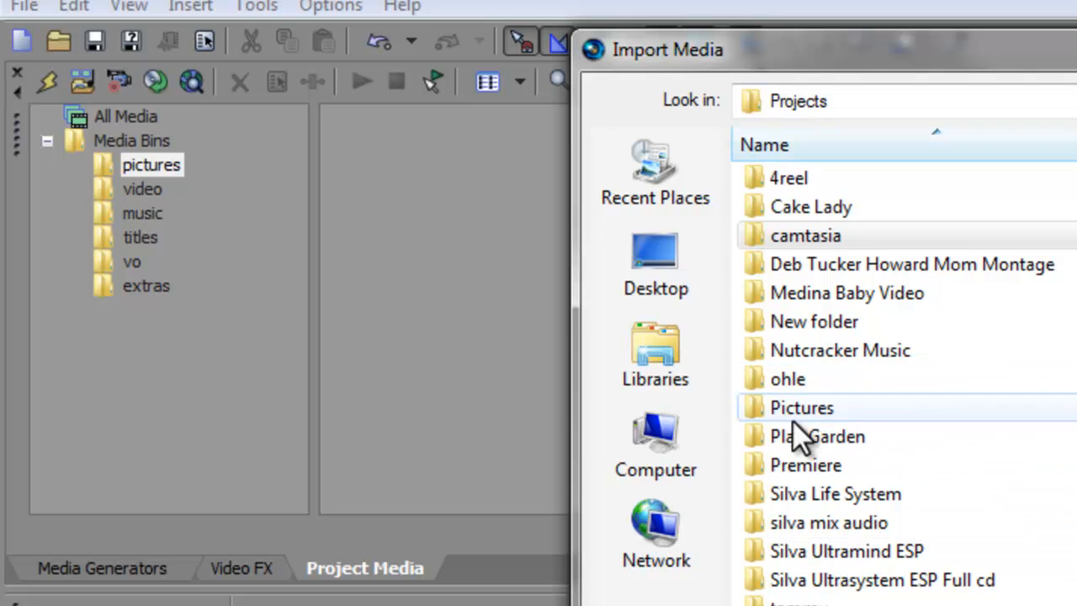
left_click(793, 465)
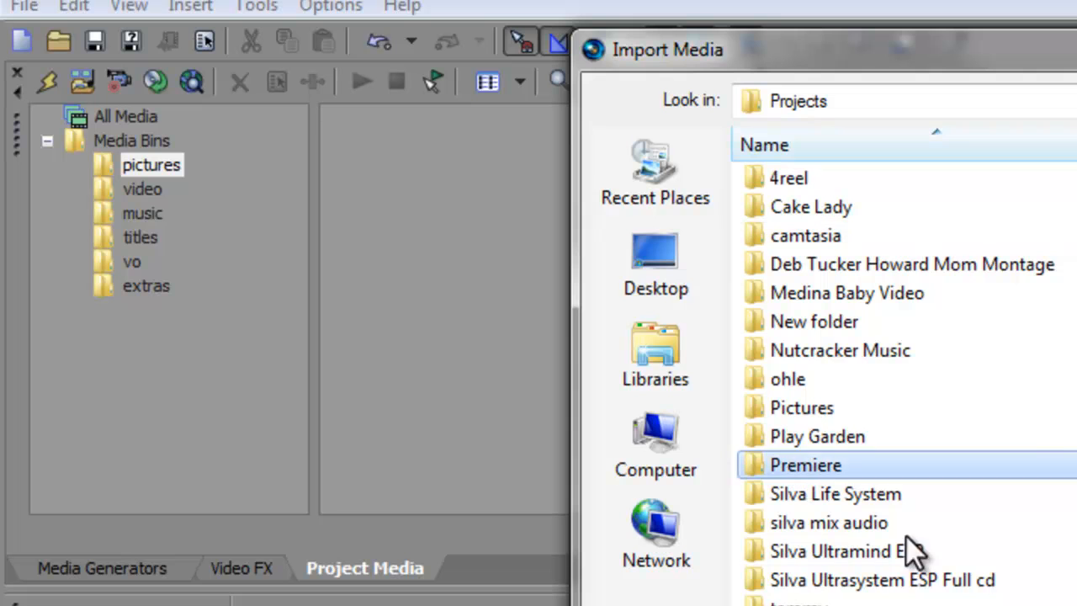
double_click(820, 408)
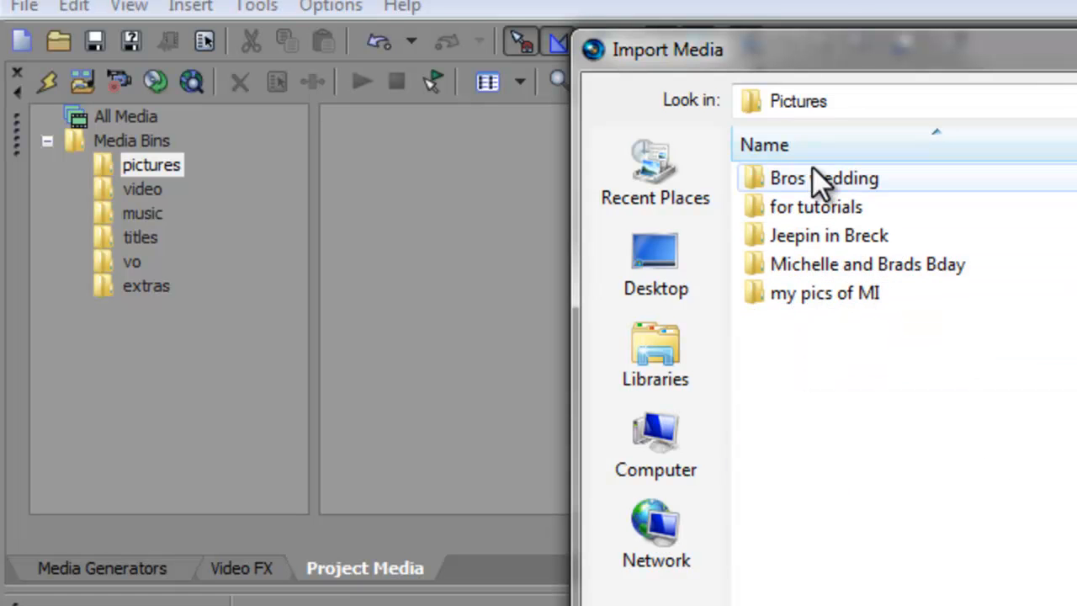
double_click(856, 207)
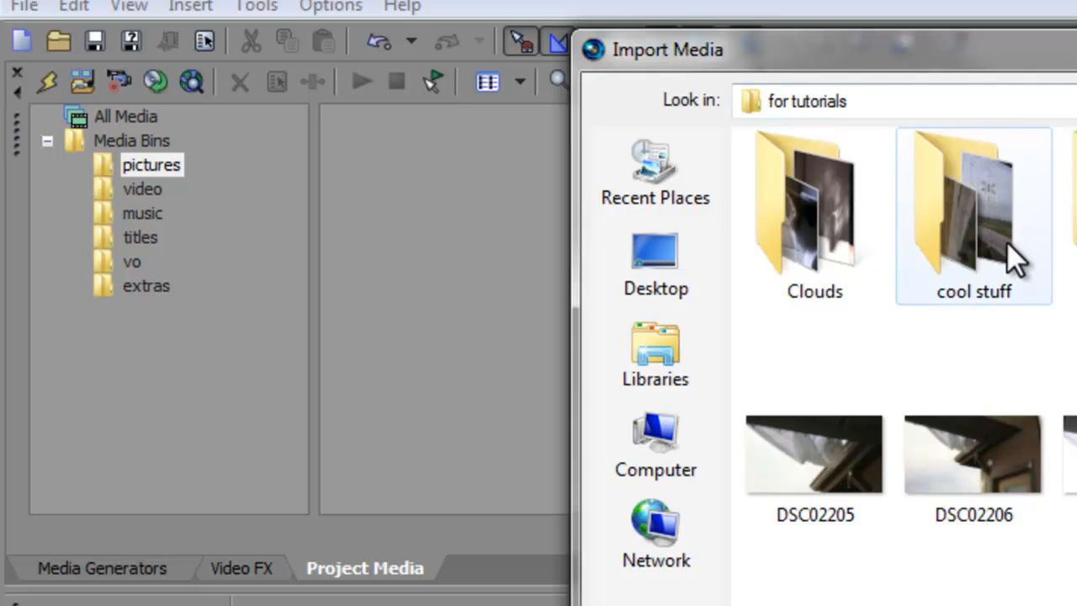
left_click(803, 225)
double_click(804, 225)
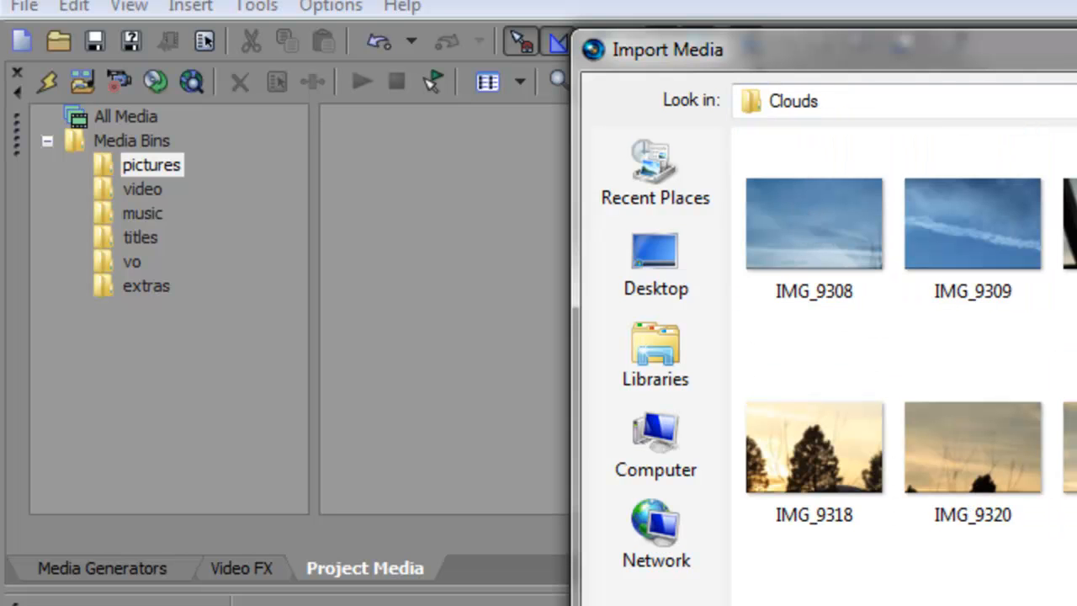
- Import the range of cloud pictures starting with IMG_9309 into the pictures bin
left_click(984, 242)
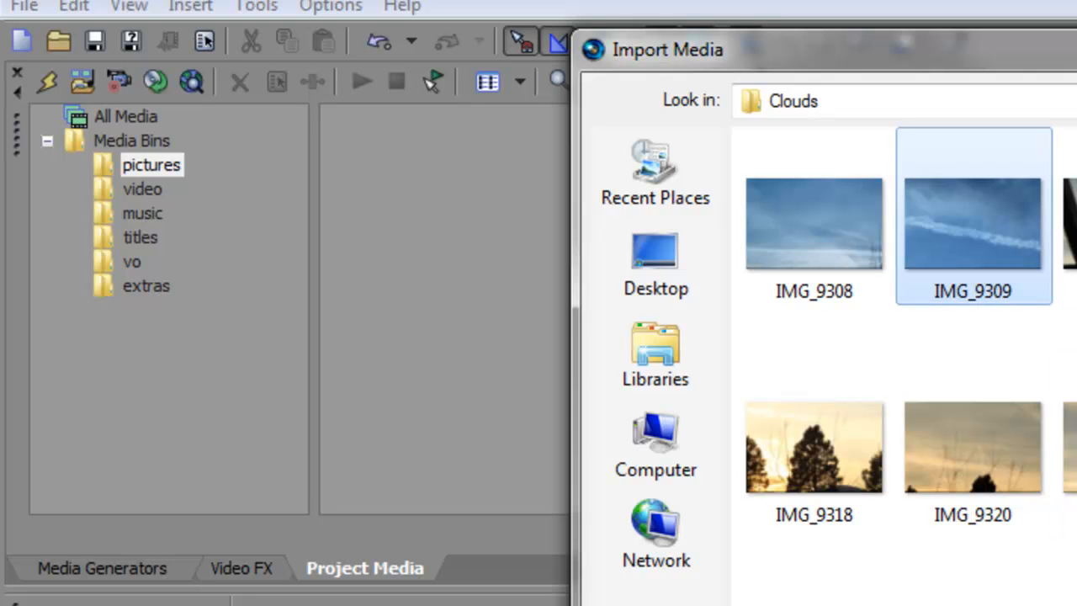
left_click(1068, 597, "shift")
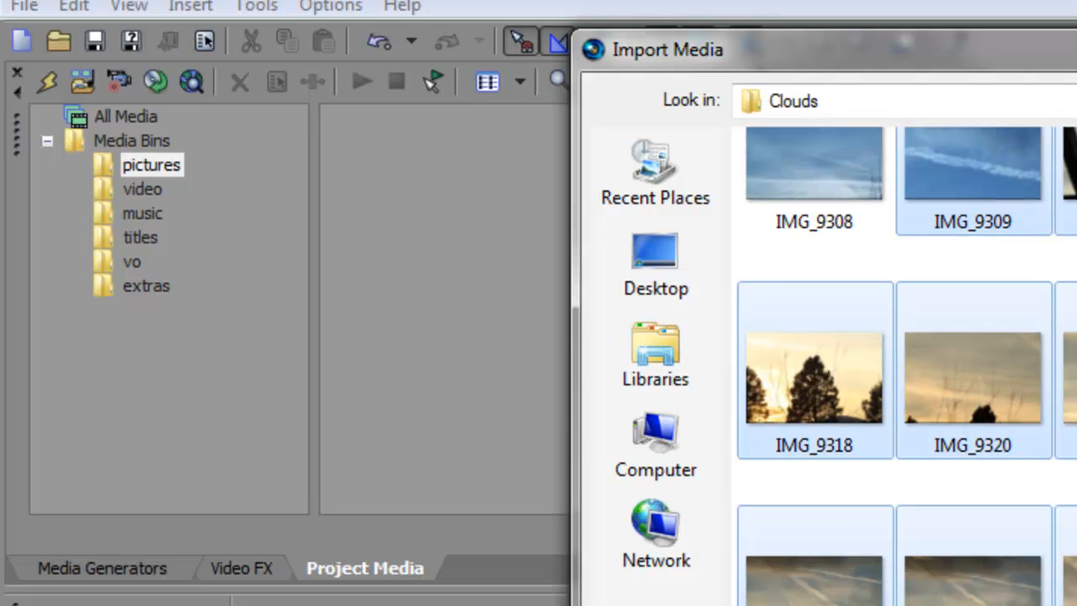
key("Return")
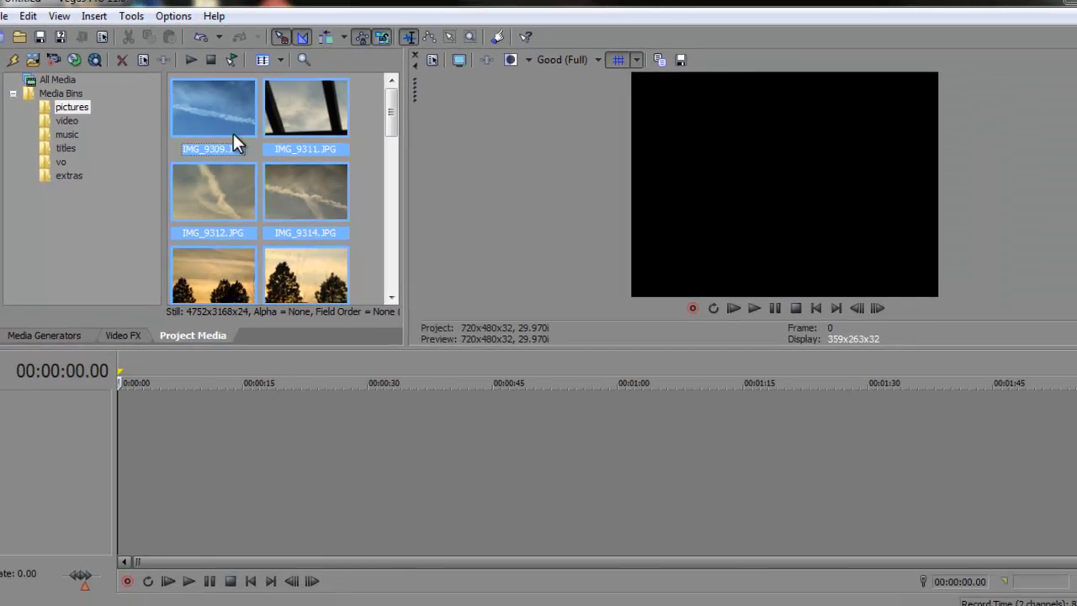
- Place IMG_9309.JPG on the empty timeline at about 20 seconds and put the playhead within it
left_click(434, 199)
left_click_drag(208, 111, 291, 397)
left_click_drag(291, 397, 292, 398)
left_click(312, 428)
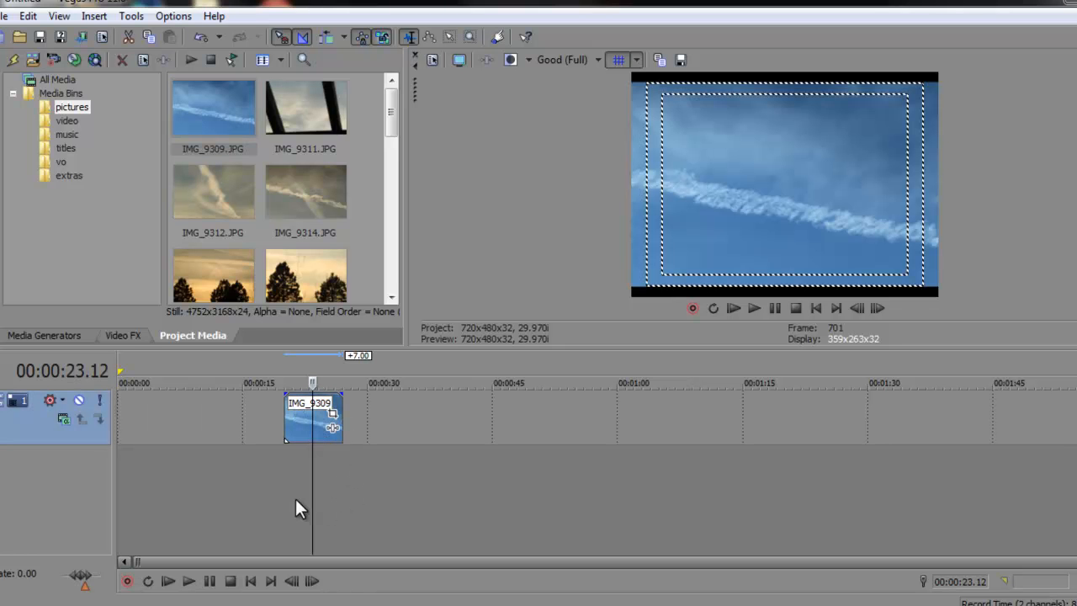
- Add IMG_9311, IMG_9312 and IMG_9314 after IMG_9309 on the same track, each overlapping the previous picture
left_click_drag(292, 116, 336, 431)
left_click_drag(217, 199, 389, 420)
left_click_drag(324, 193, 432, 421)
left_click(413, 417)
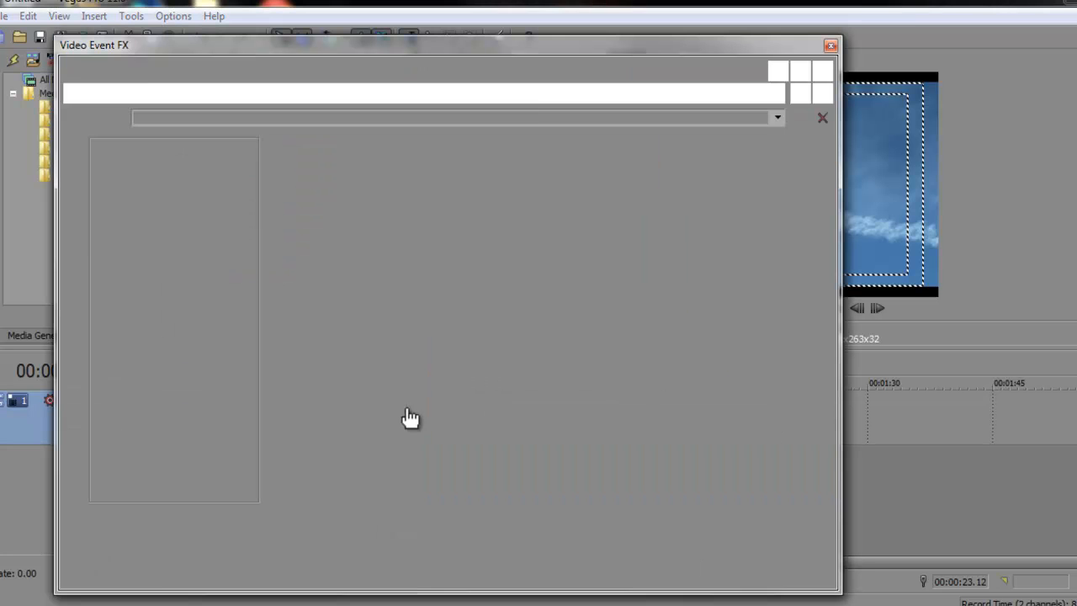
left_click(831, 45)
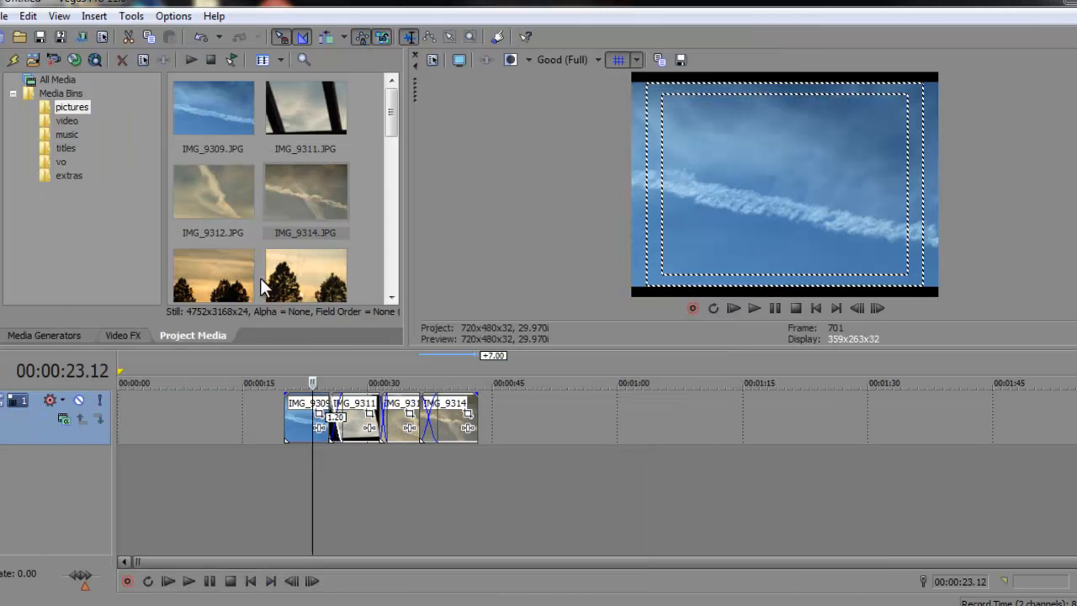
left_click_drag(391, 135, 409, 94)
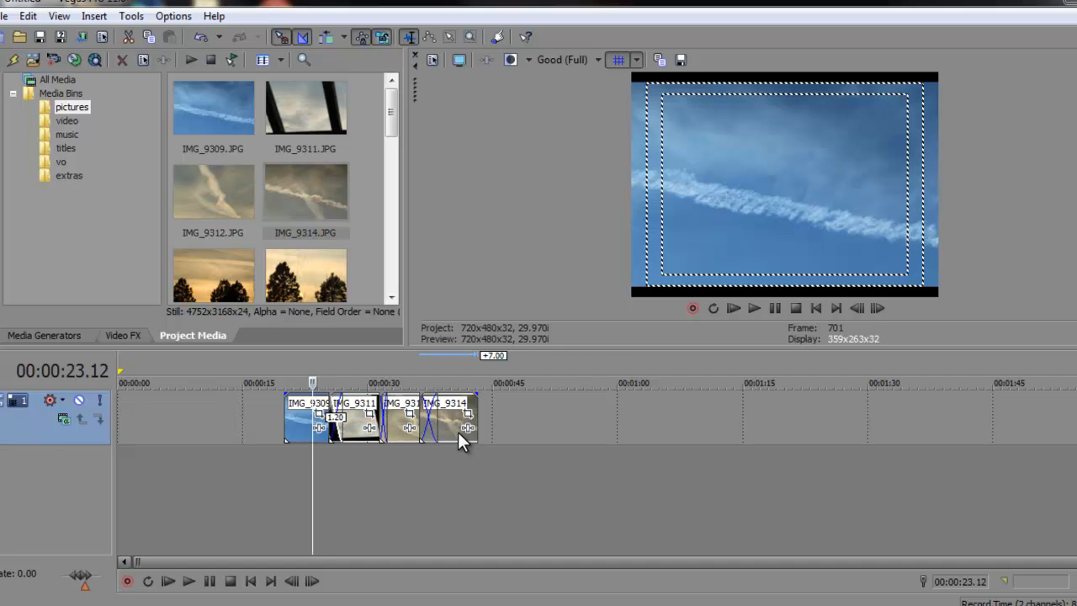
- Undo all four picture placements so the timeline is empty again
key("ctrl+z")
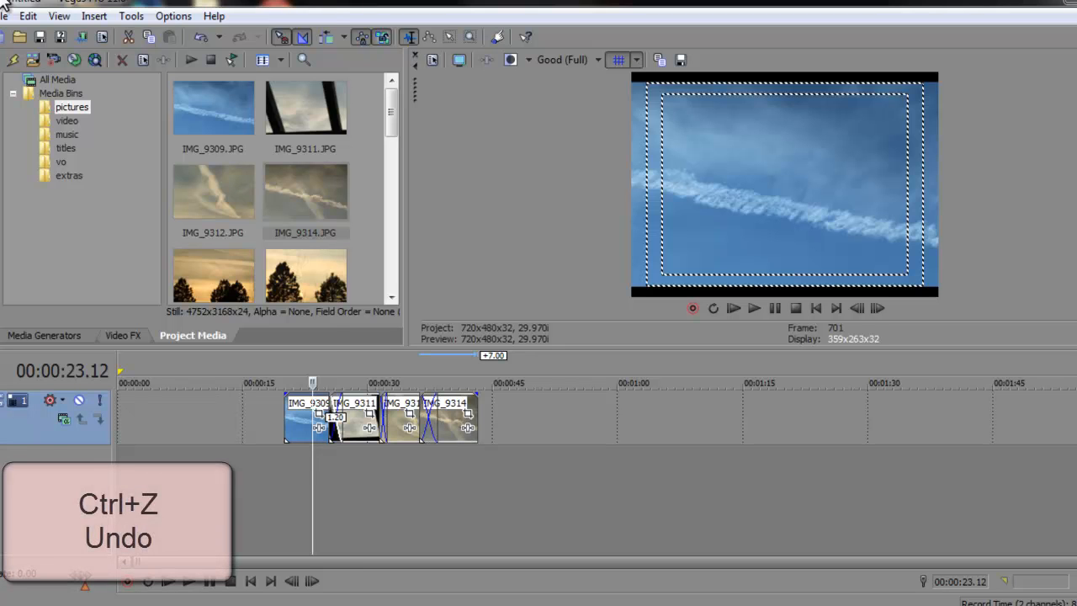
left_click(55, 16)
mouse_move(28, 16)
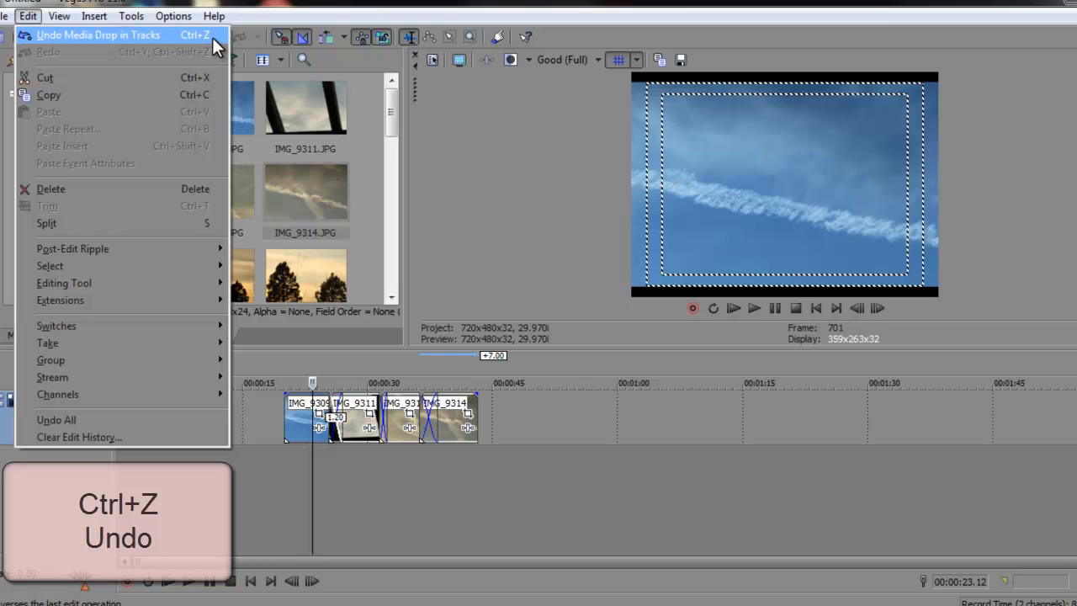
left_click(580, 433)
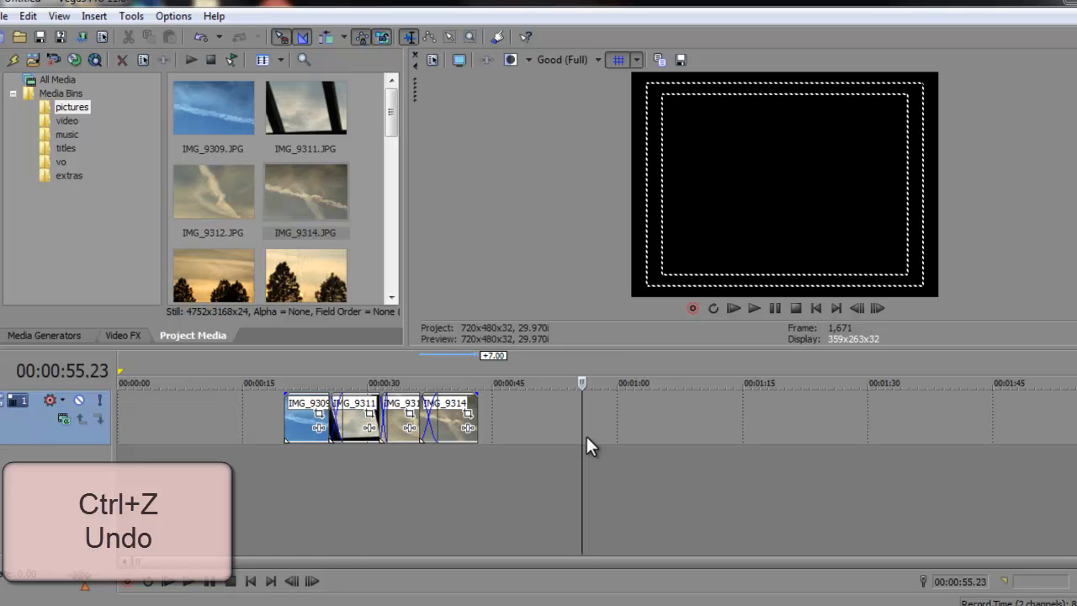
key("ctrl+z")
key("ctrl+z")
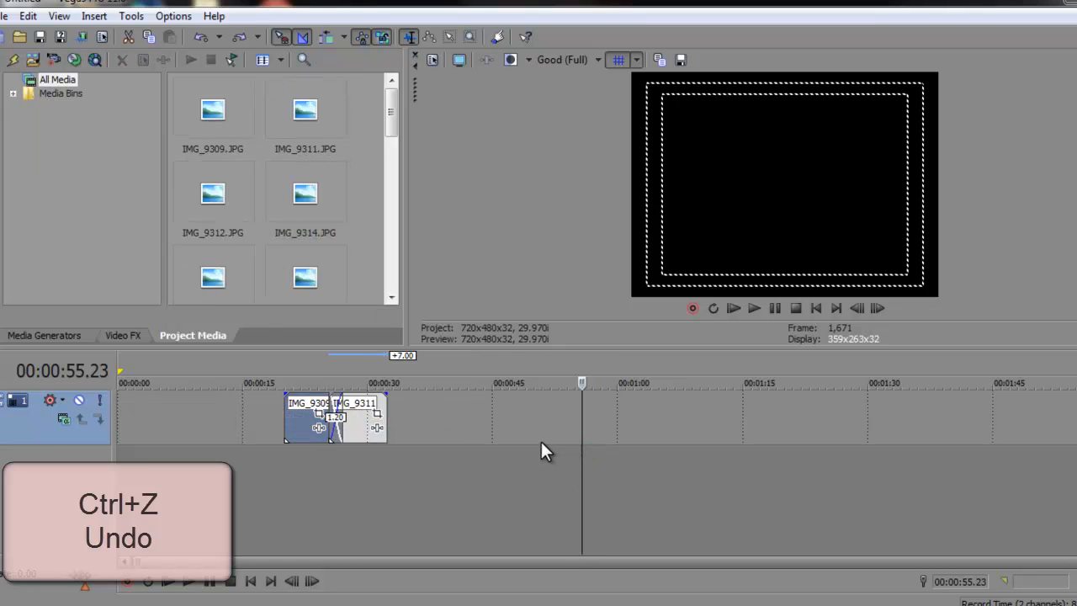
key("ctrl+z")
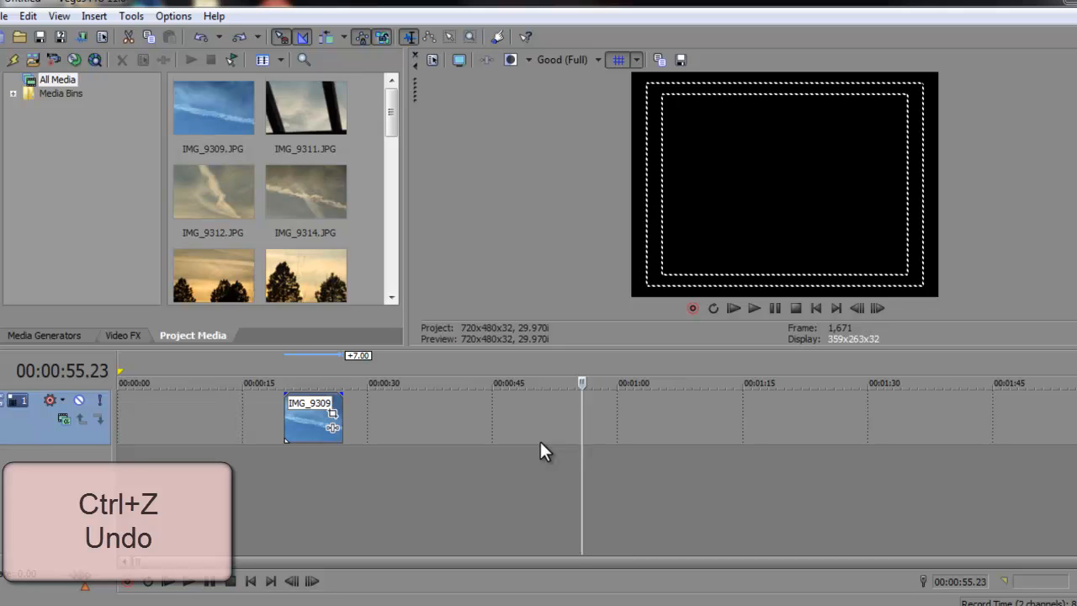
key("ctrl+z")
- Insert one video track and one audio track into the empty timeline
left_click_drag(582, 380, 570, 380)
left_click(414, 416)
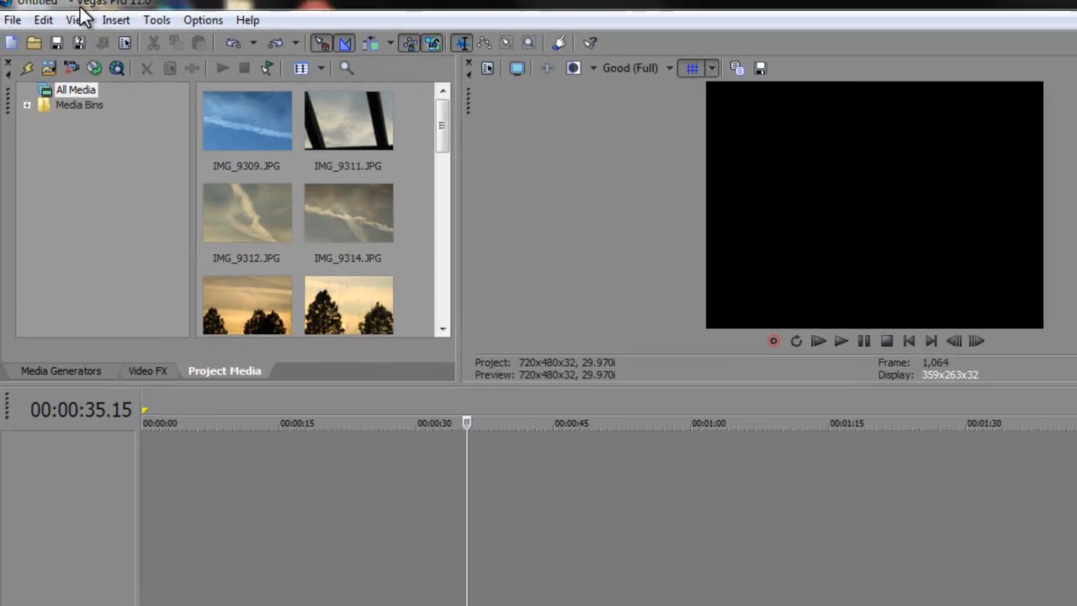
left_click(97, 16)
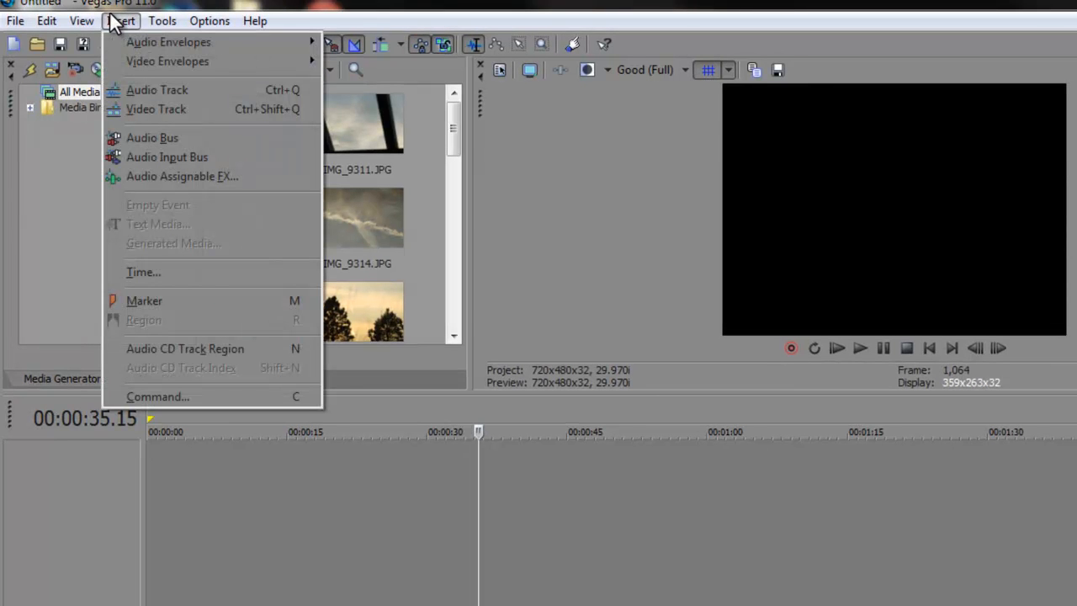
left_click(209, 107)
left_click(135, 21)
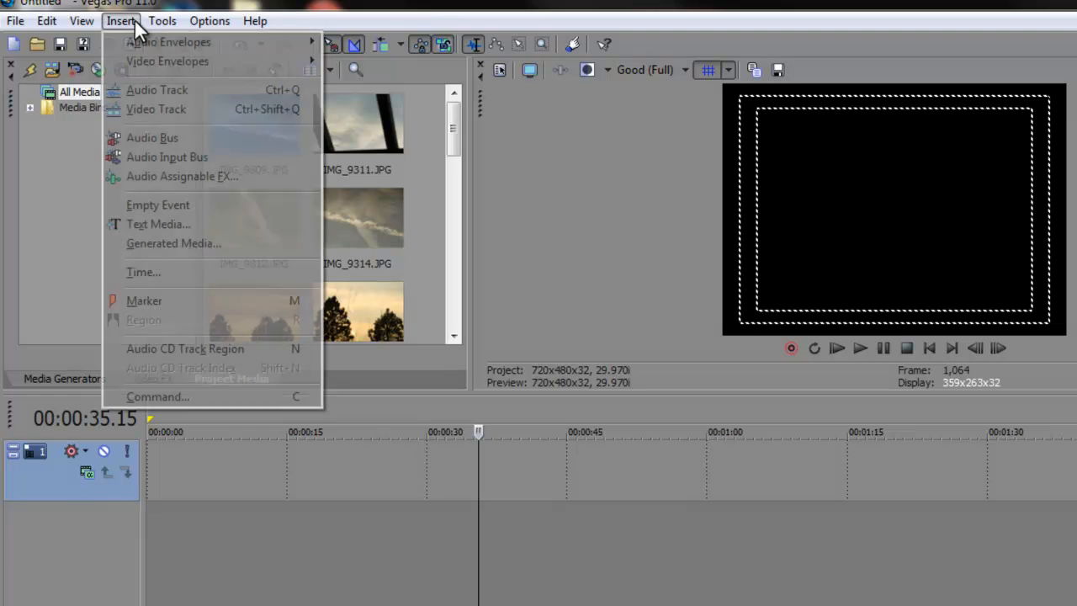
left_click(155, 90)
- Insert a second audio track from the existing audio track's commands
right_click(313, 531)
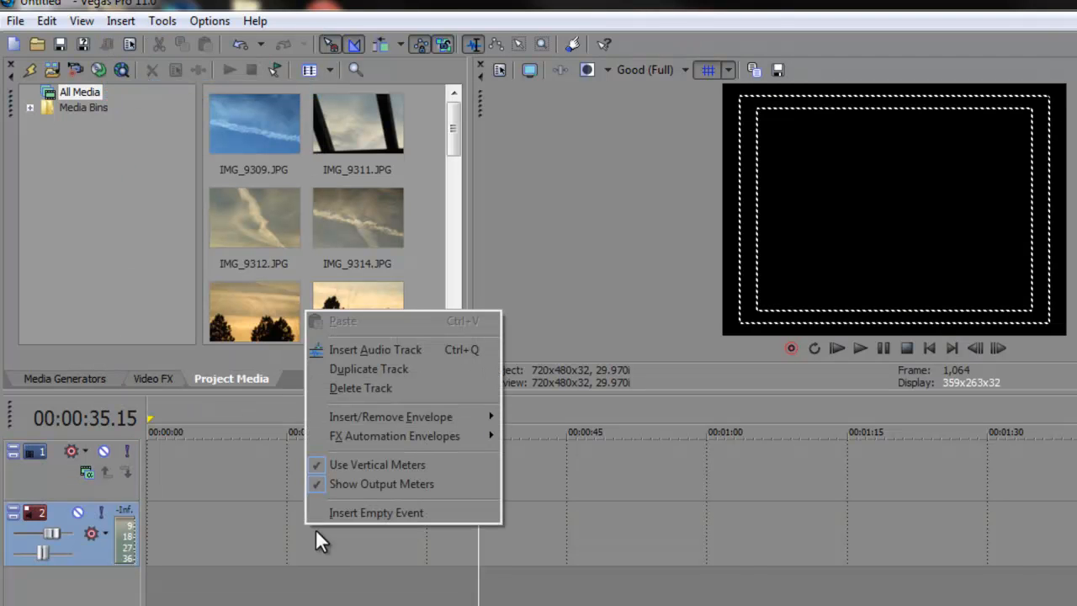
left_click(144, 545)
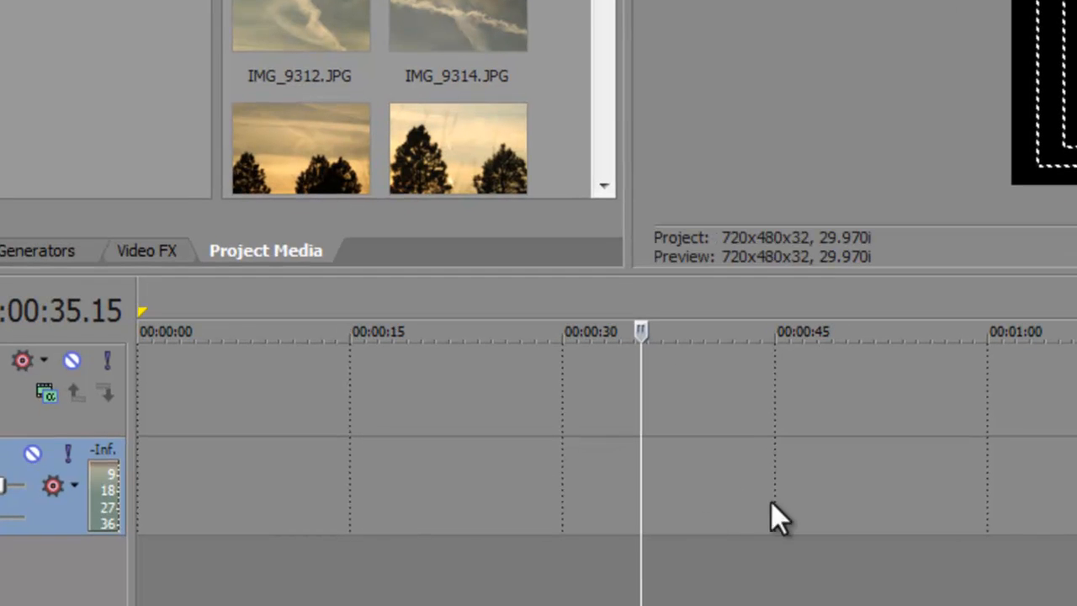
right_click(418, 480)
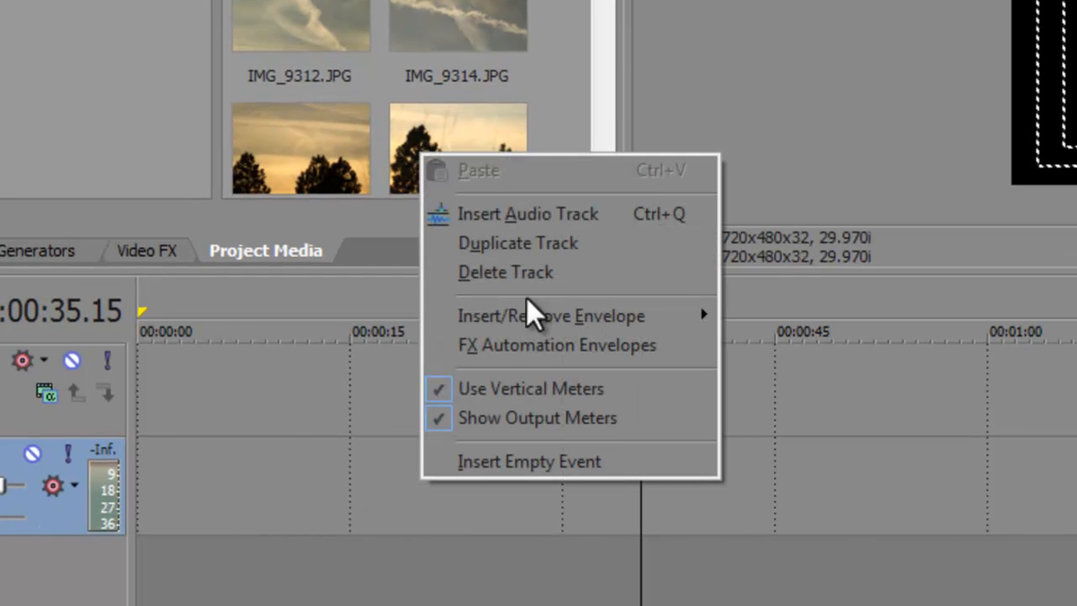
left_click(551, 216)
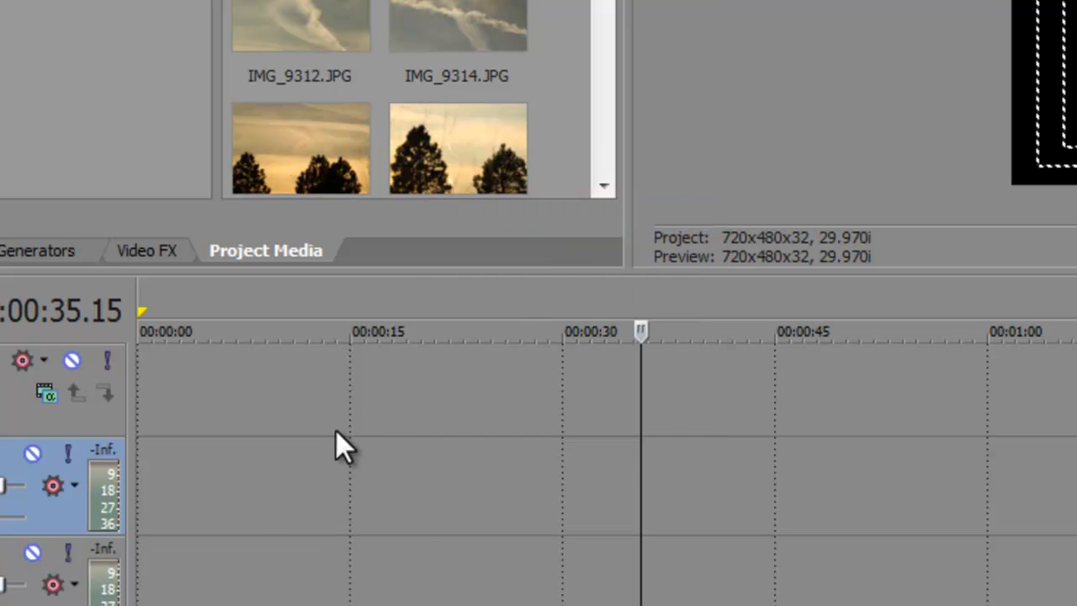
- Insert a second video track from the existing video track's commands
left_click(256, 378)
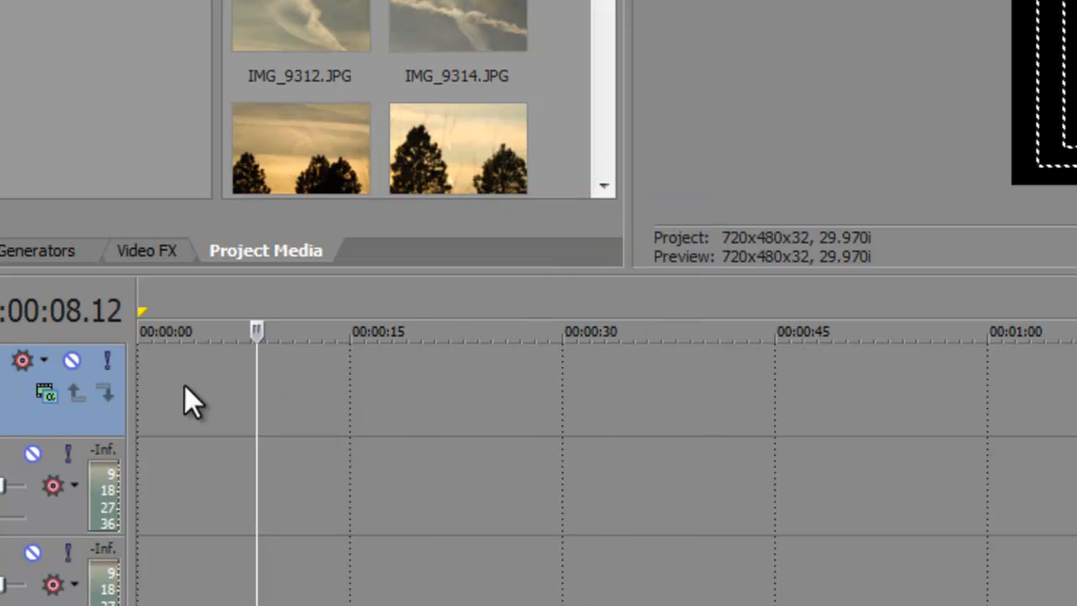
right_click(341, 376)
left_click(425, 435)
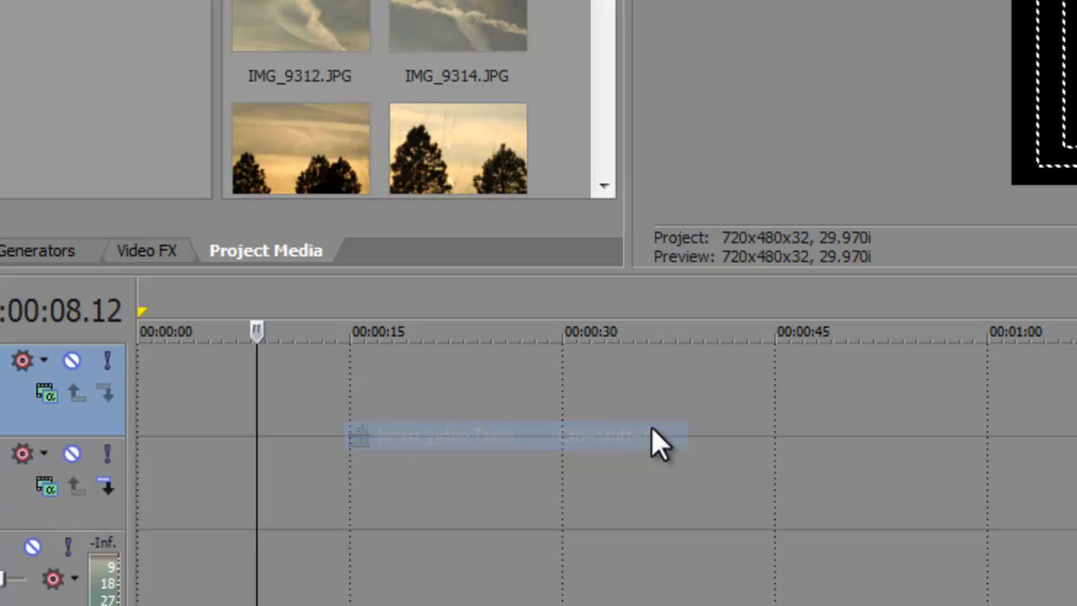
right_click(336, 383)
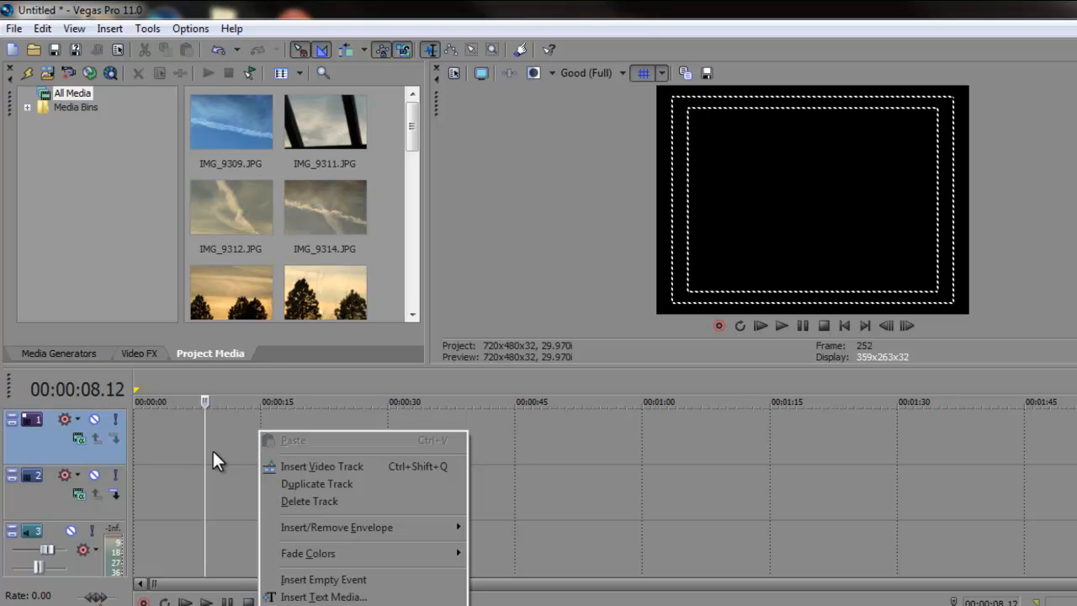
left_click(178, 435)
right_click(249, 431)
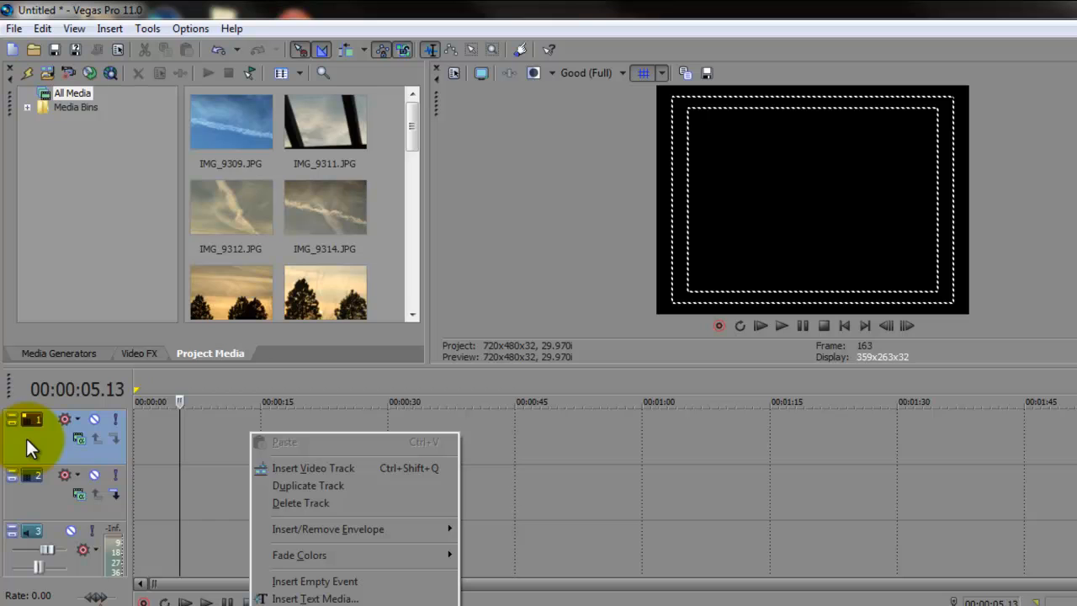
- Delete the upper of the two video tracks from the timeline
left_click(229, 488)
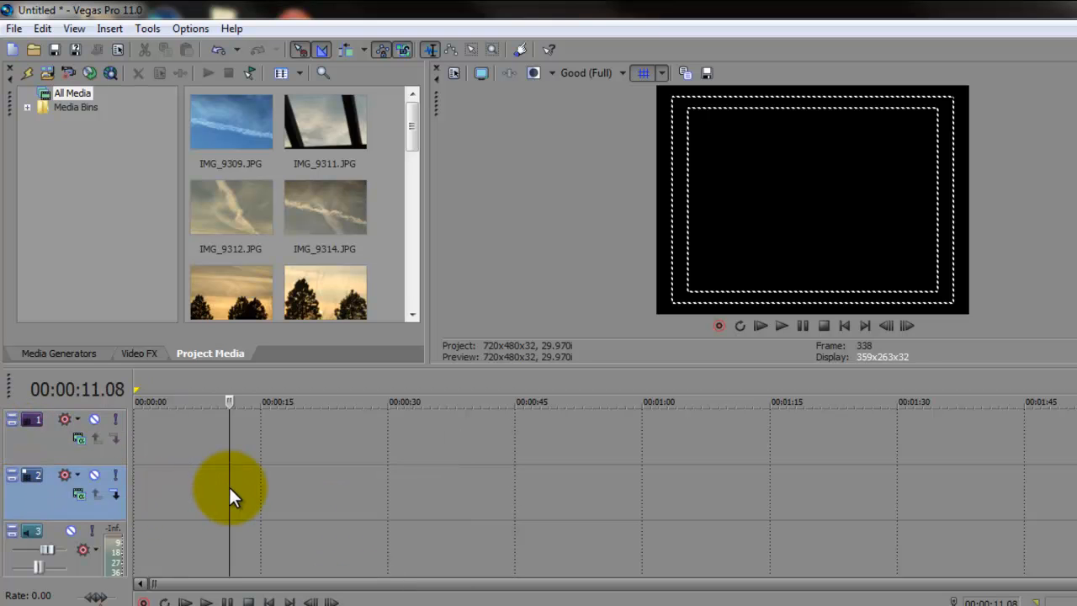
left_click(174, 551)
left_click(210, 431)
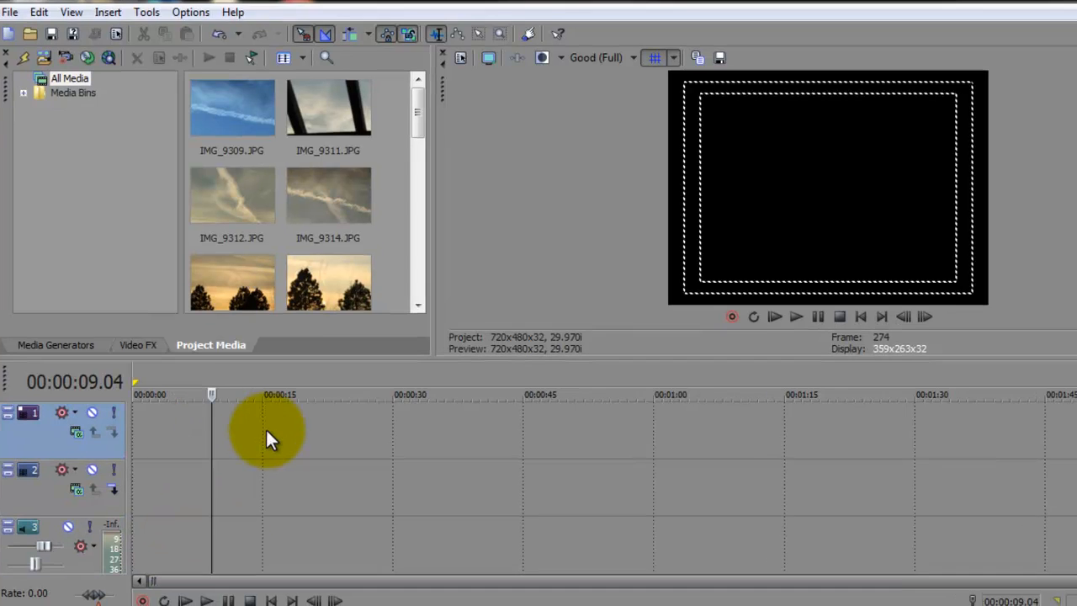
right_click(265, 431)
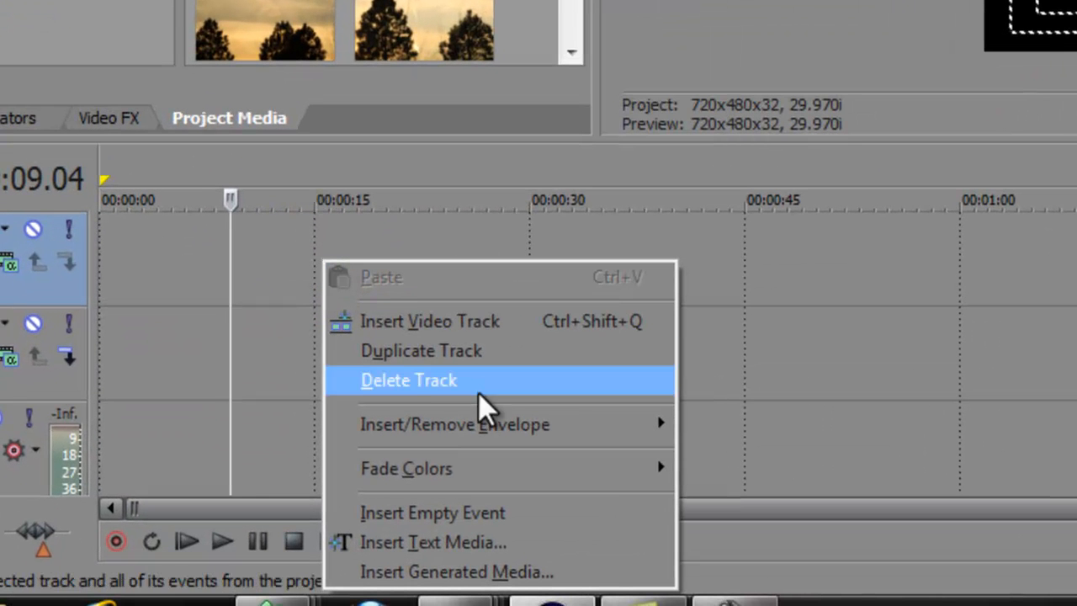
left_click(485, 383)
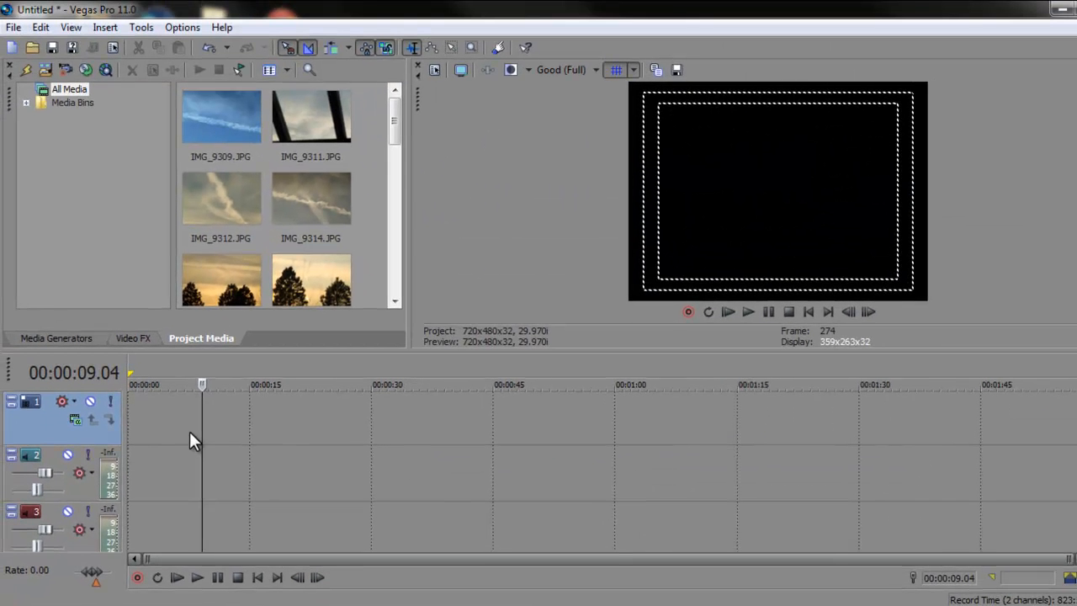
- Enlarge the timeline area by shrinking the media and preview area above it
left_click(205, 370)
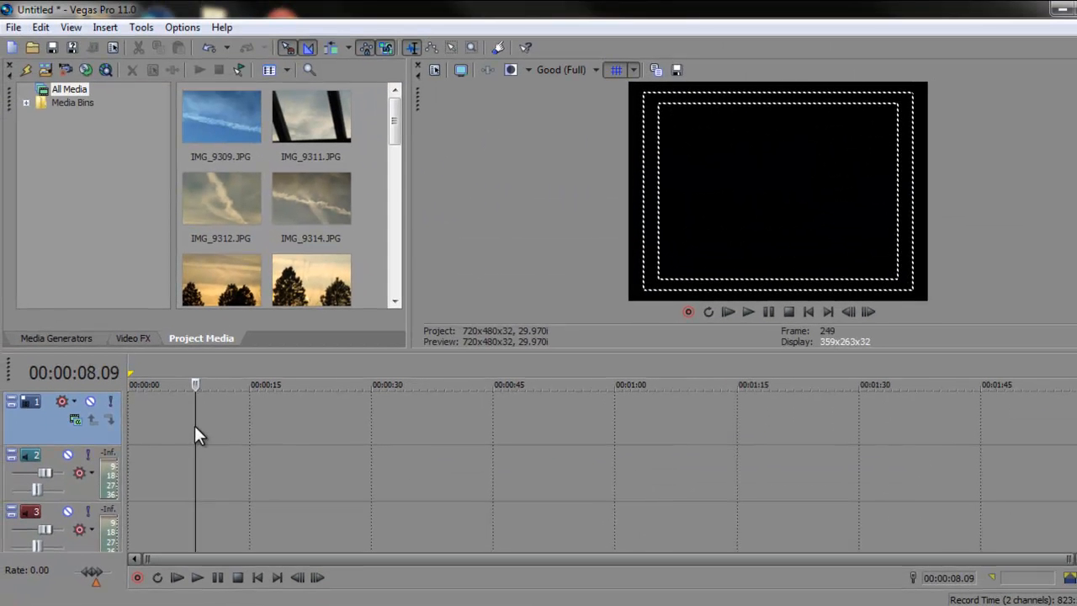
left_click_drag(221, 351, 211, 248)
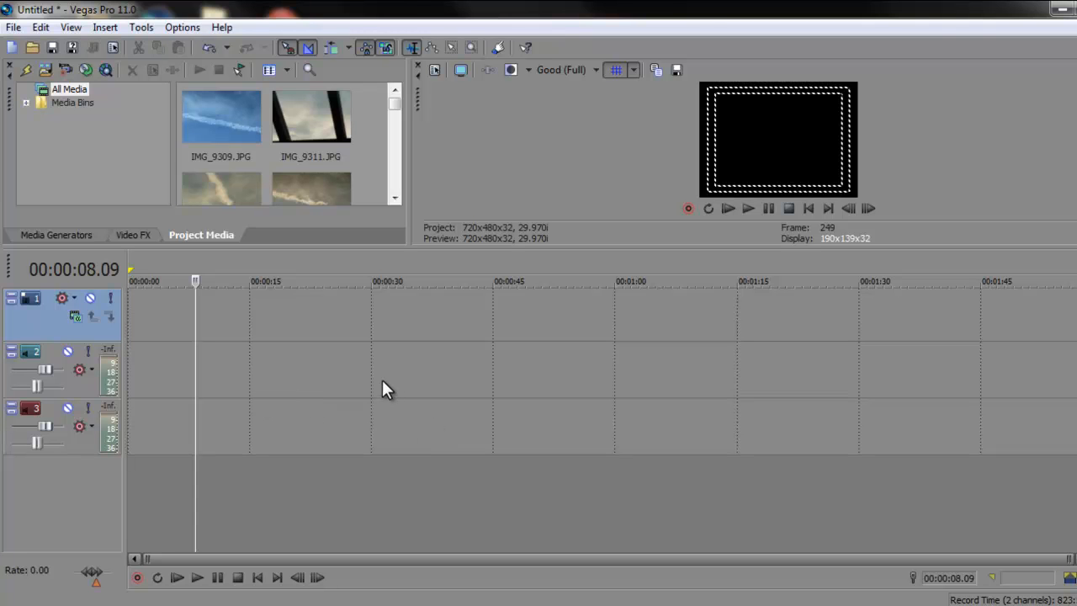
left_click(209, 112)
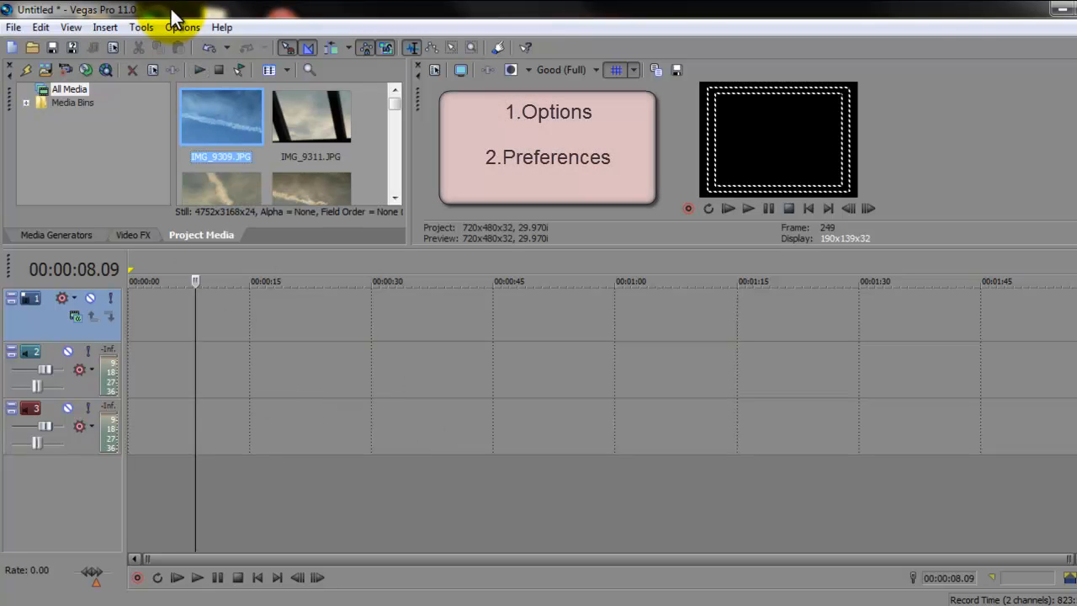
- Open the program preferences and turn off automatically opening the last project on startup
left_click(182, 27)
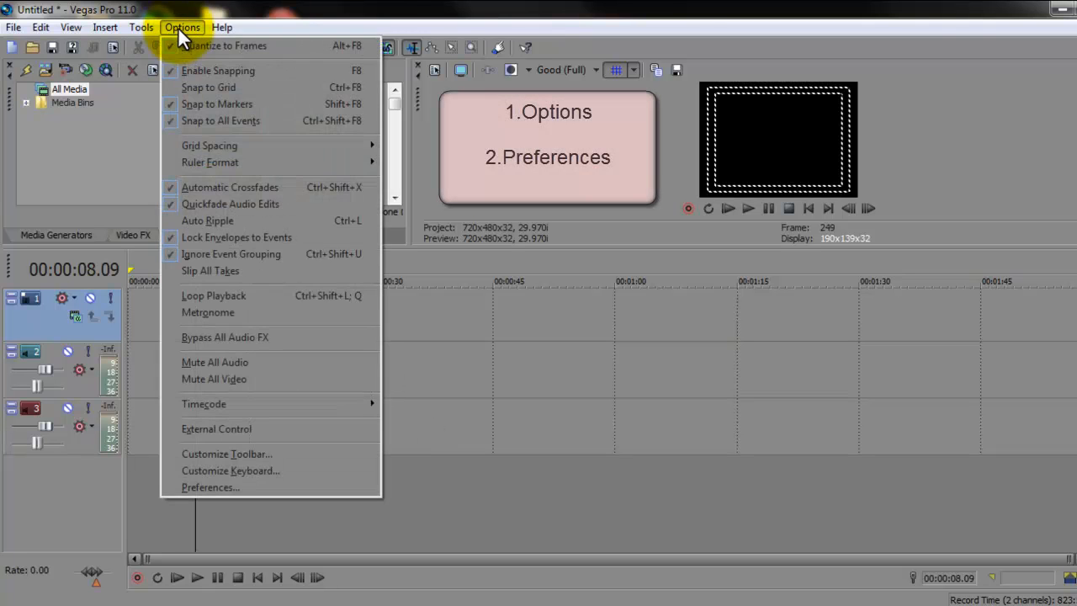
left_click(235, 490)
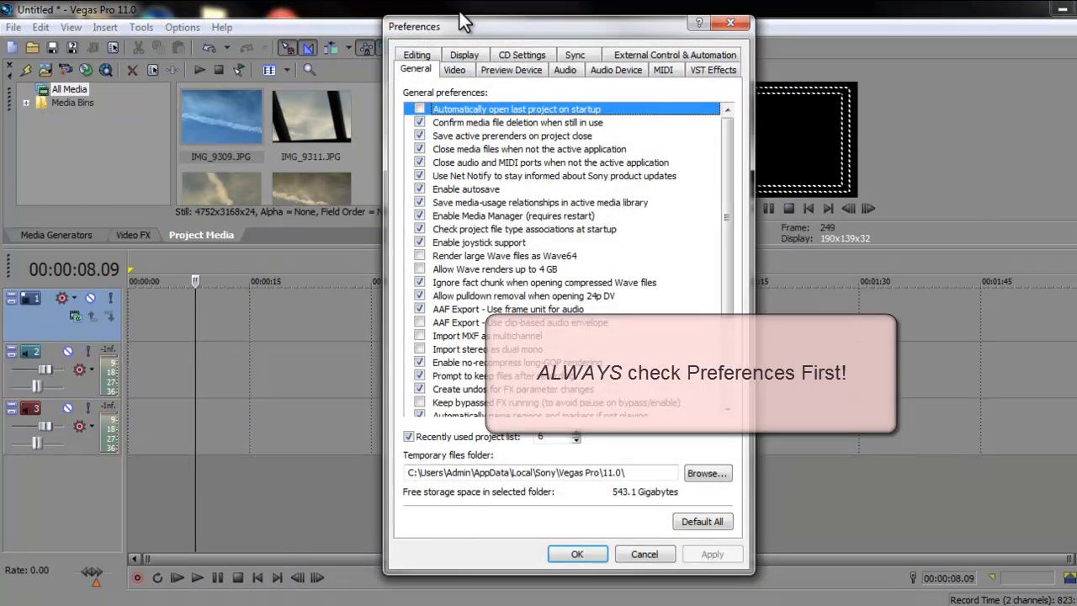
left_click_drag(574, 29, 427, 51)
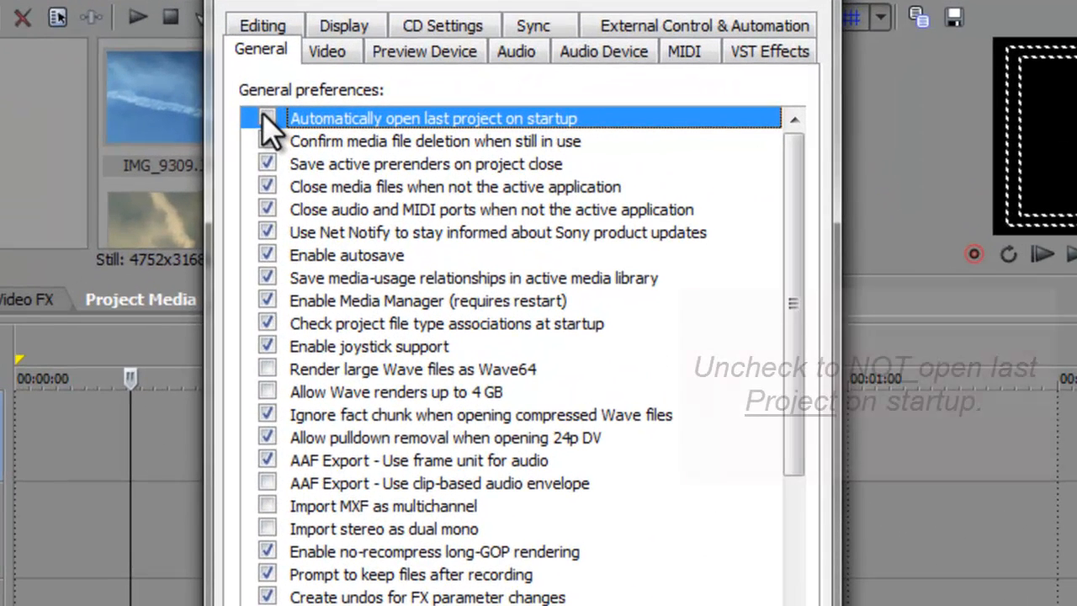
left_click(268, 117)
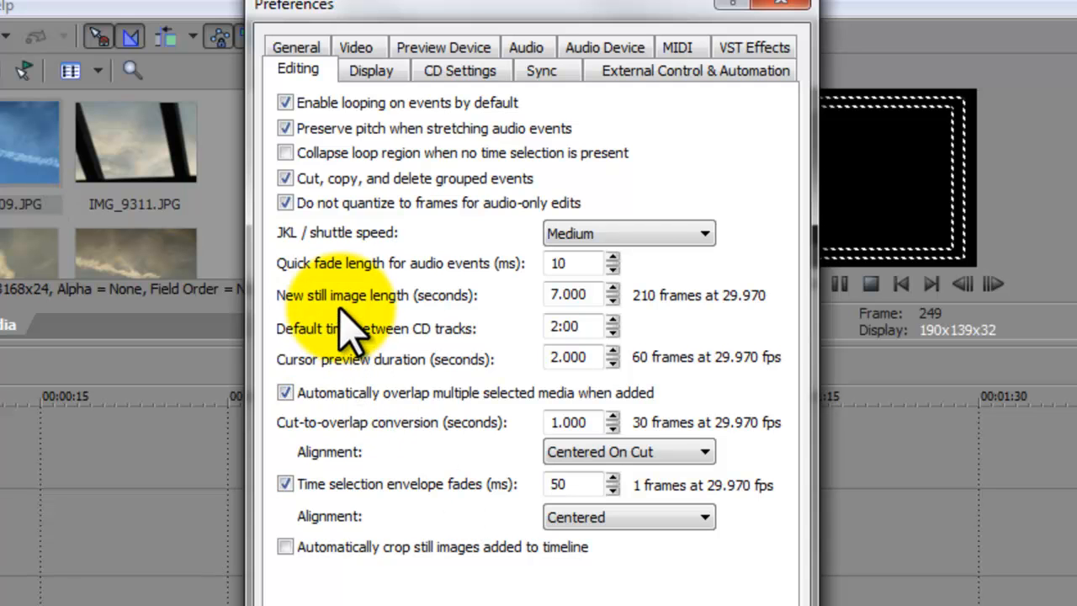
- In the editing preferences, set the new still image length to 9 seconds and the cut-to-overlap conversion to 1.240 seconds
left_click_drag(593, 293, 535, 290)
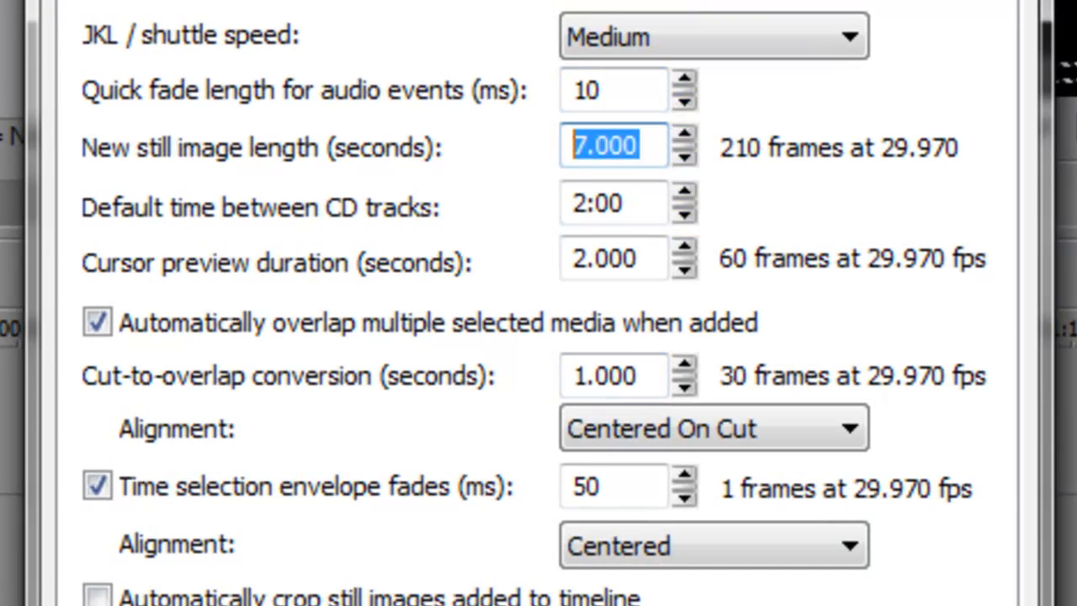
type("9")
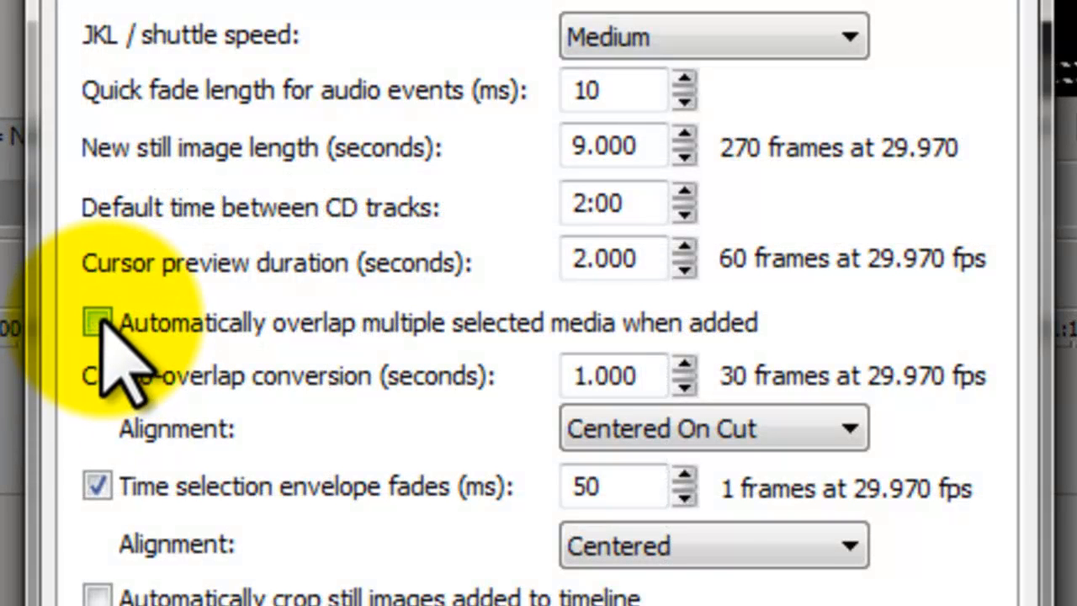
left_click_drag(641, 366, 432, 376)
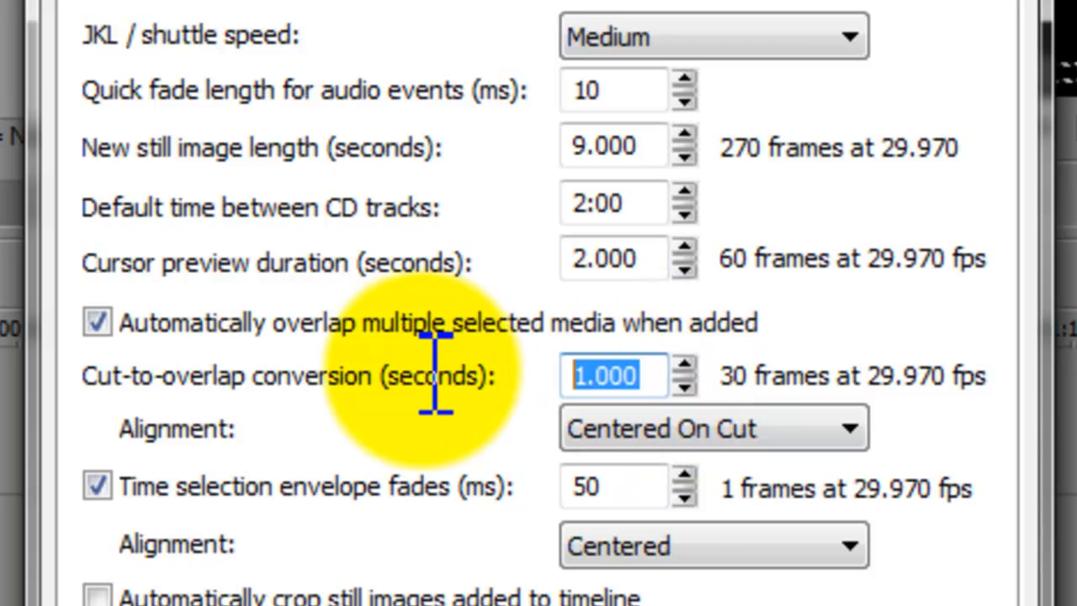
type("1")
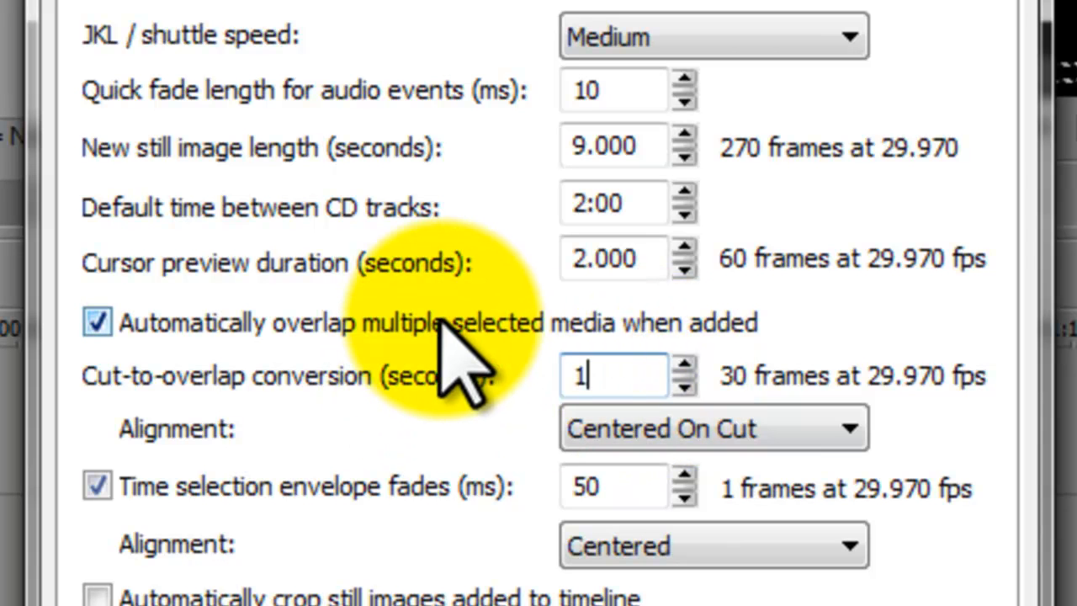
type(".23")
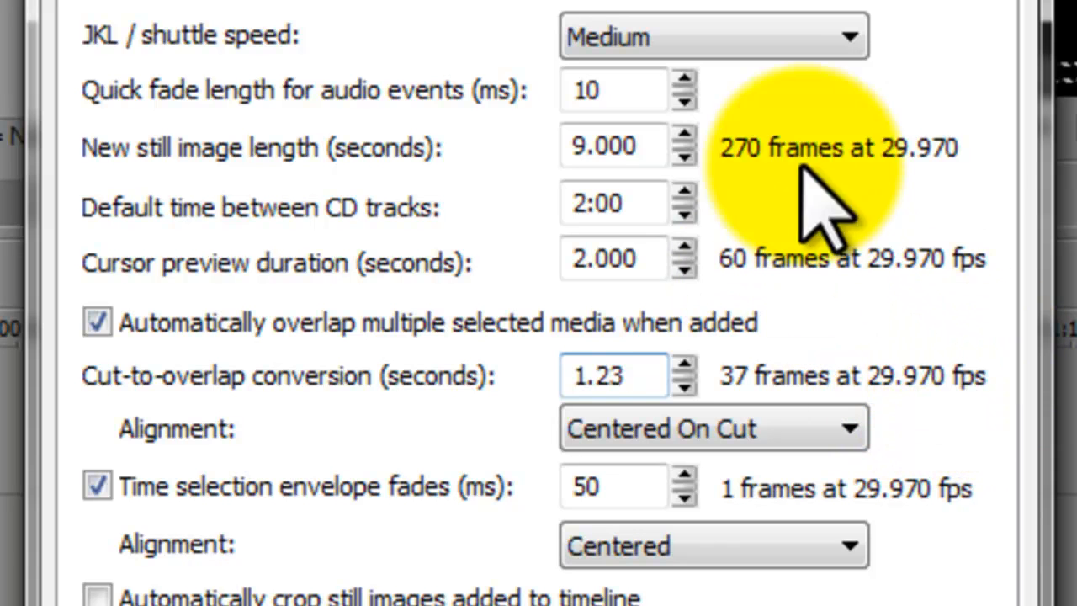
left_click(685, 365)
left_click(685, 365)
left_click(685, 365)
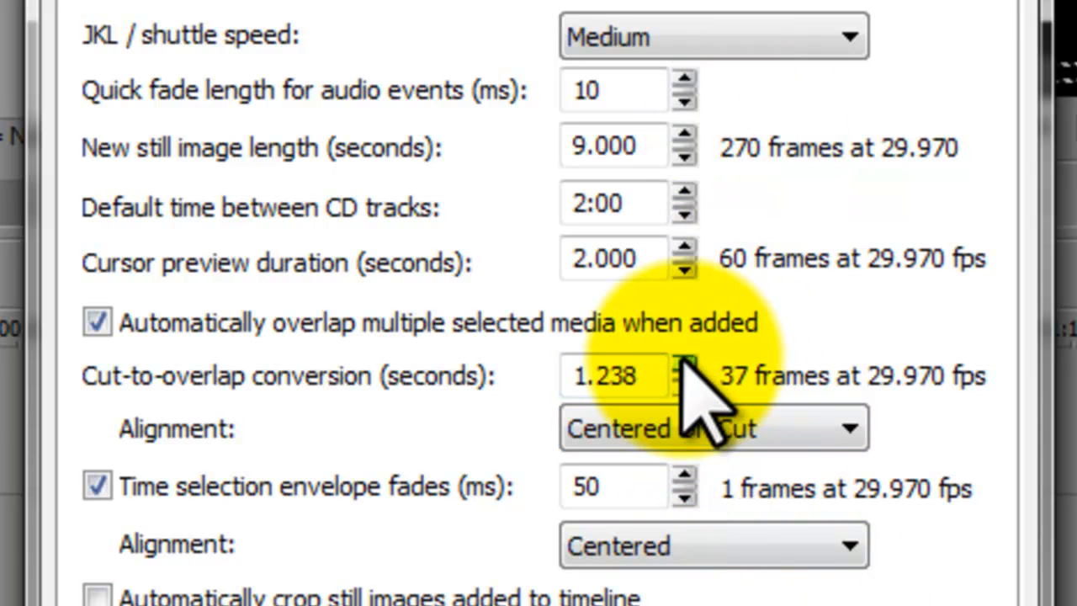
left_click(685, 365)
left_click(684, 365)
left_click(684, 386)
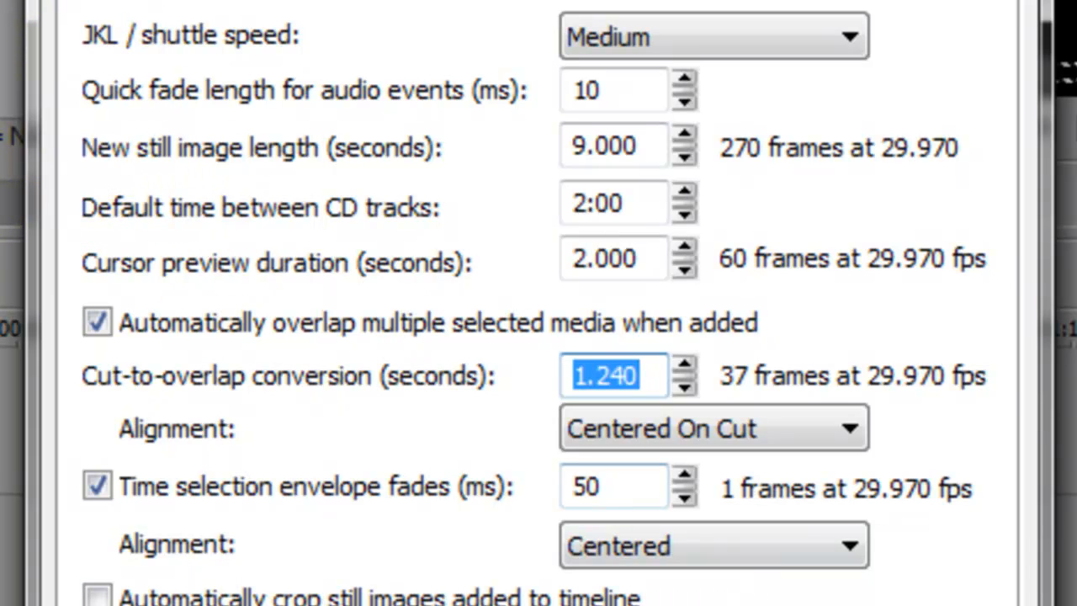
- Choose Centered On Cut as the cut-to-overlap alignment and apply and accept the preferences
left_click(650, 429)
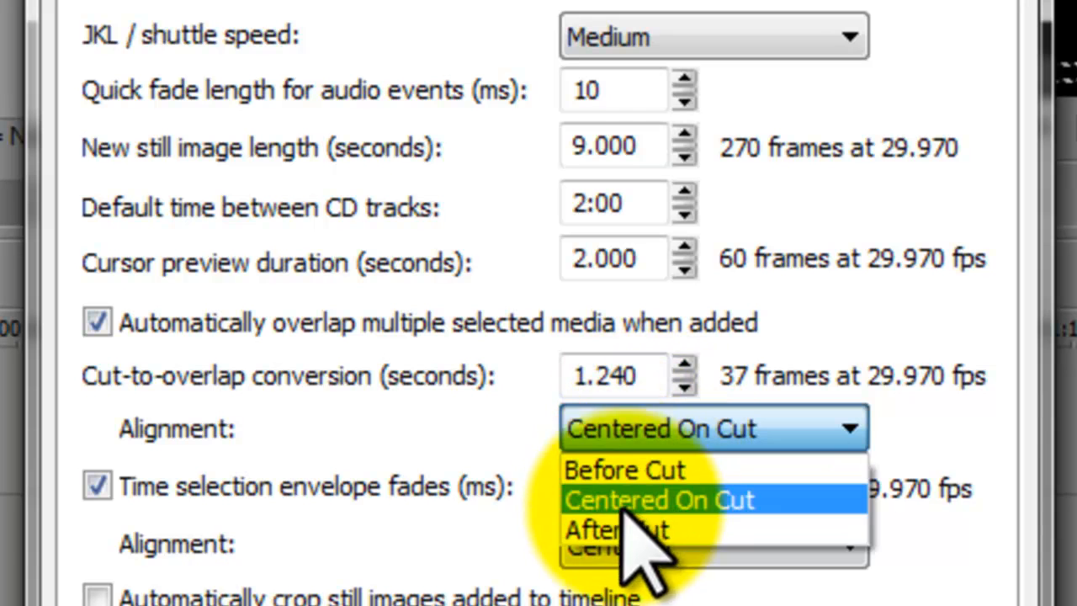
left_click(682, 428)
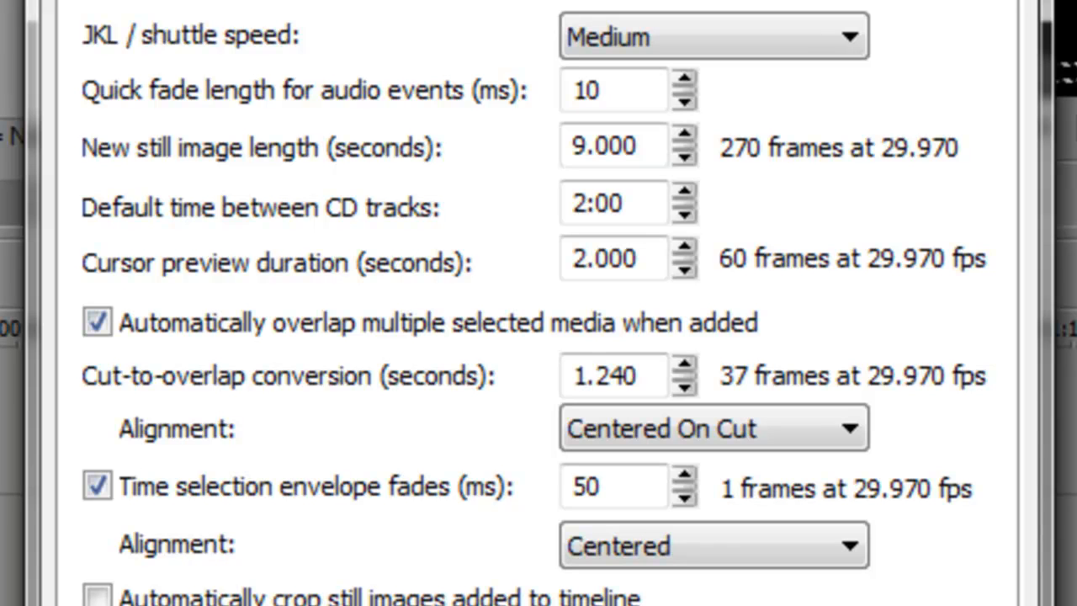
left_click(847, 425)
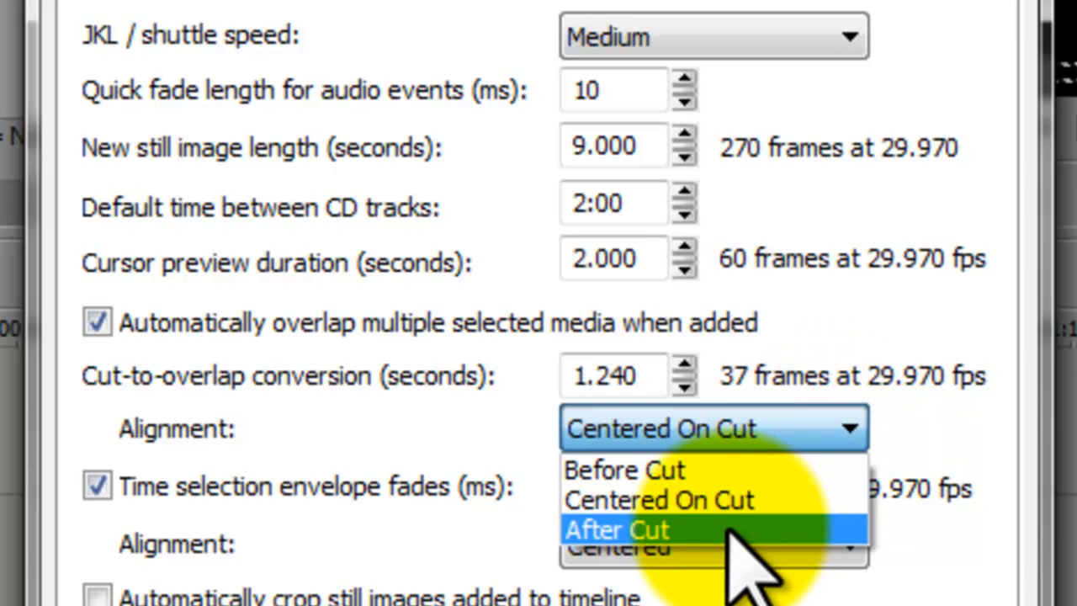
left_click(721, 502)
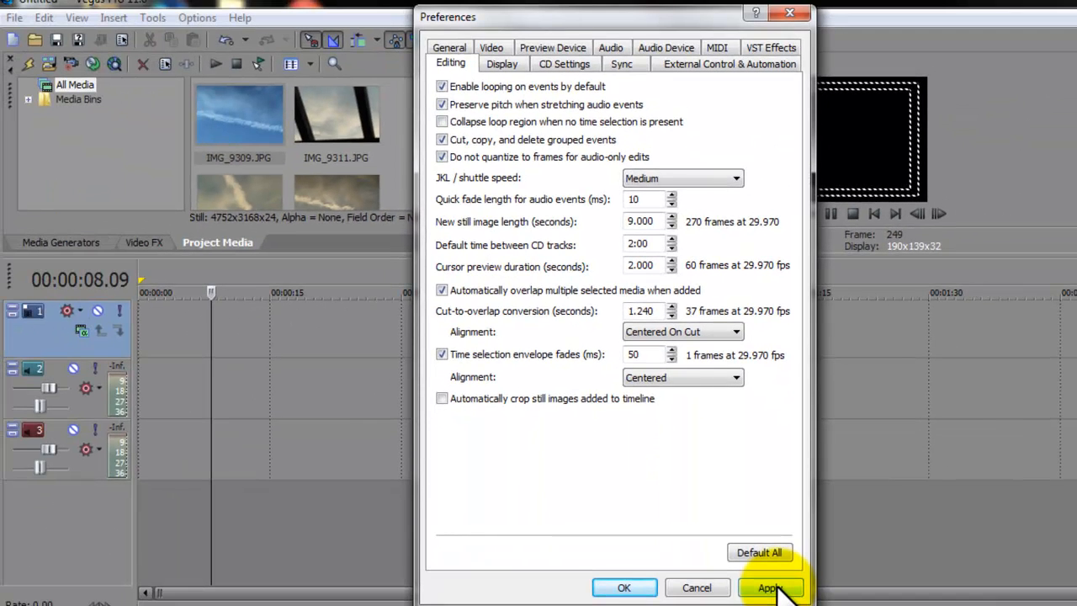
left_click(769, 587)
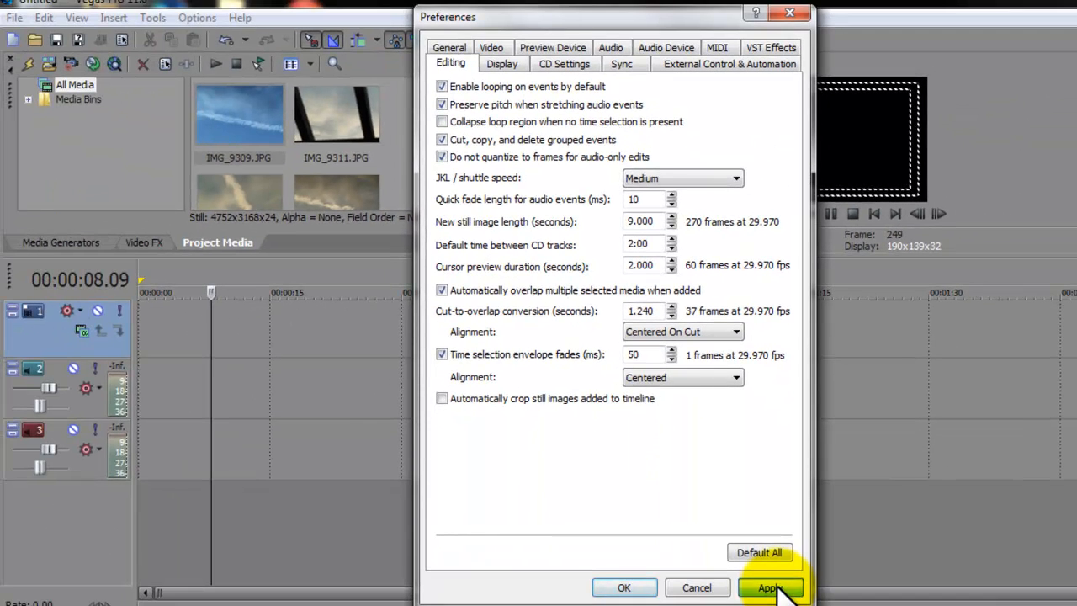
left_click(625, 587)
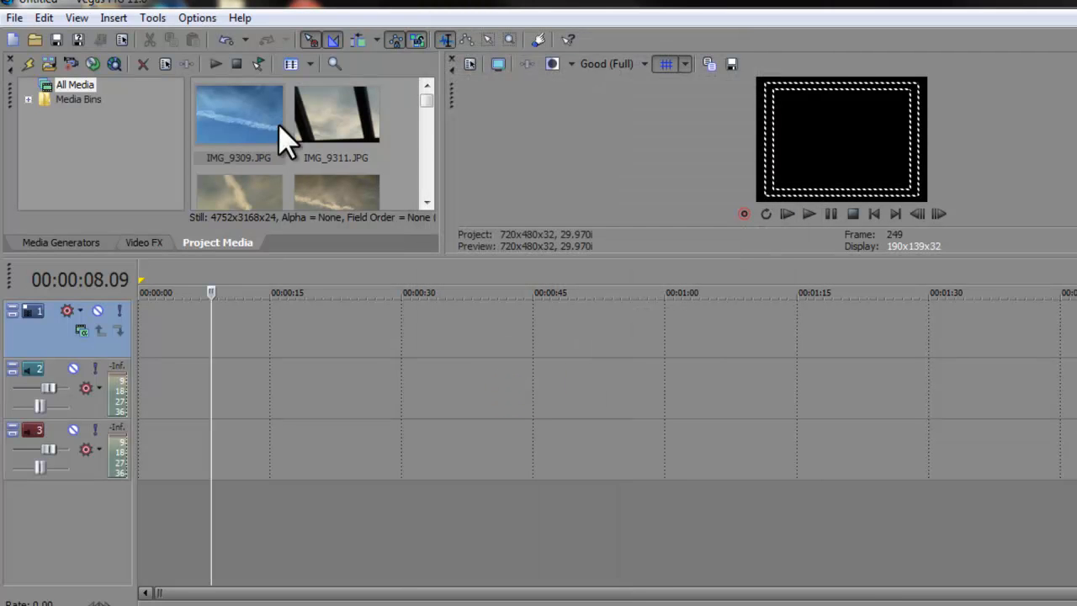
- Place all images from the pictures bin on the video track, starting at about 24 seconds
left_click(214, 106)
left_click_drag(432, 113, 440, 199)
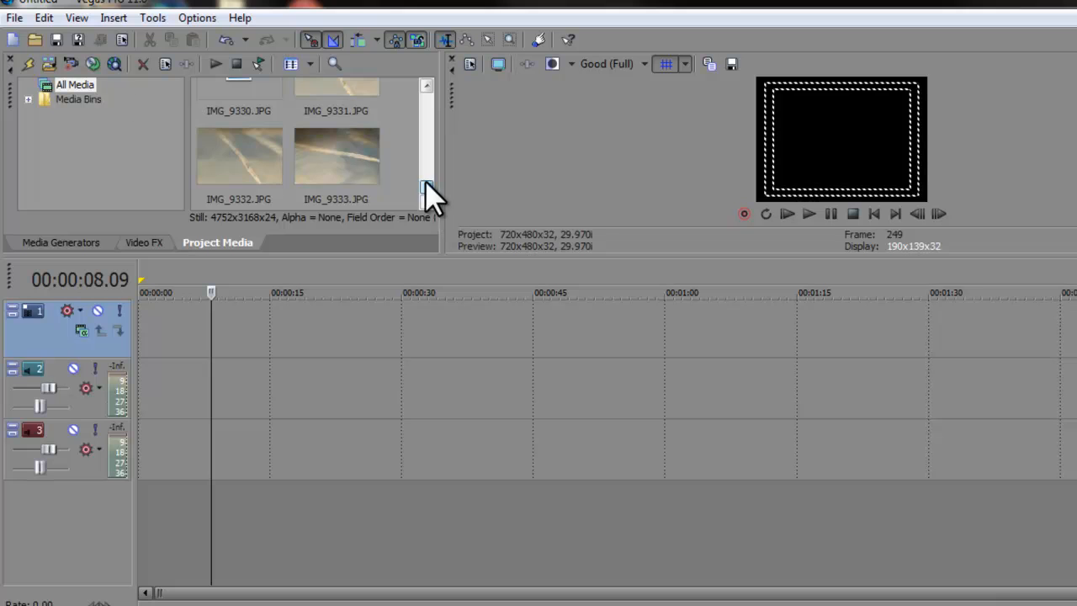
left_click(28, 99)
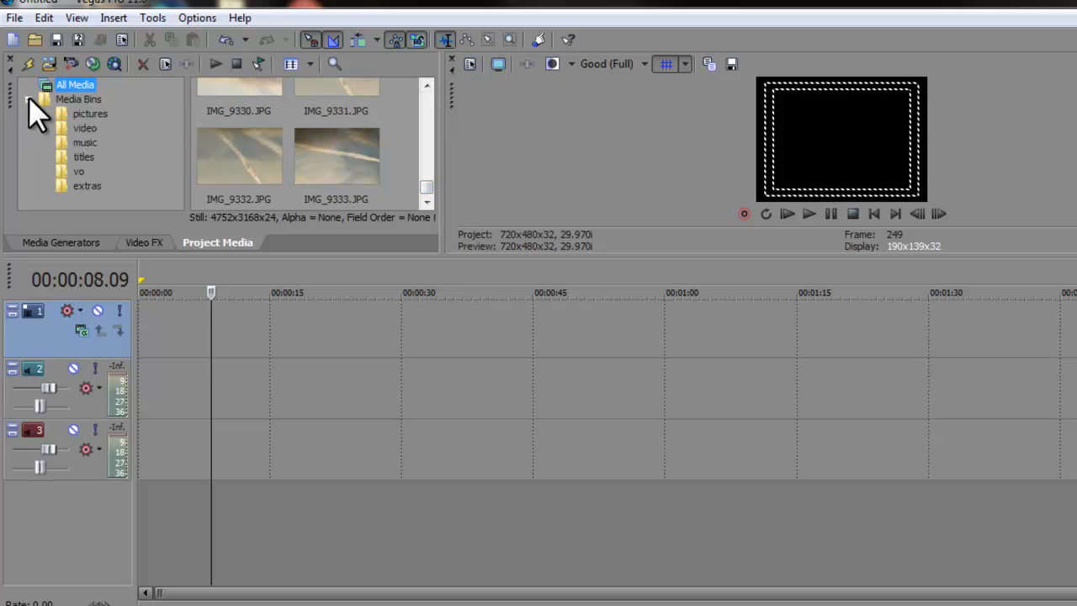
left_click(90, 113)
left_click_drag(424, 107, 354, 352)
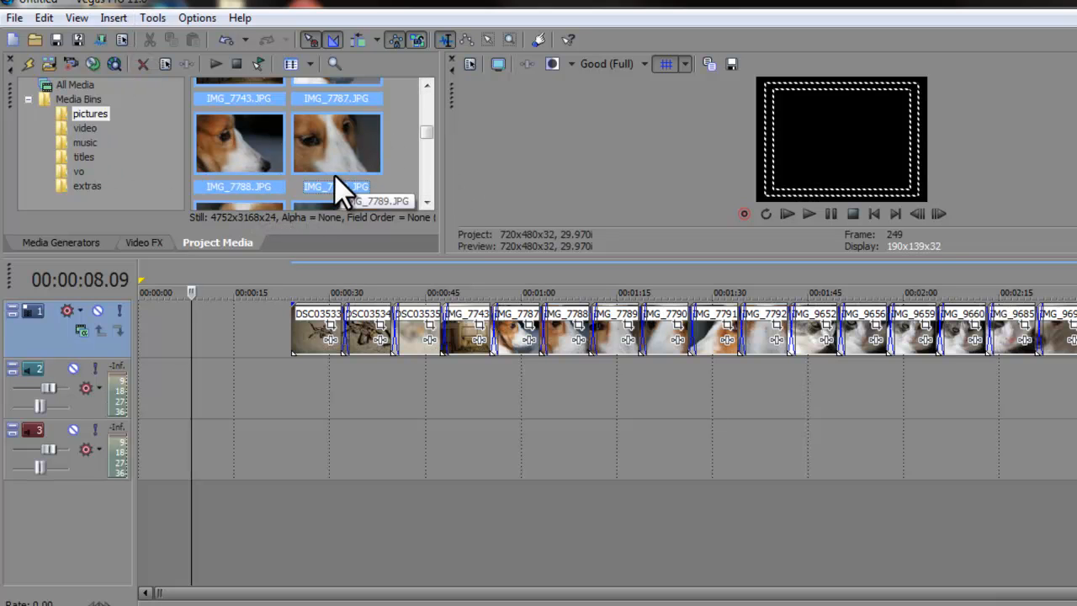
- Examine the placed pictures and their overlaps along the timeline, checking several of them in the preview
left_click_drag(620, 284, 560, 299)
left_click(401, 381)
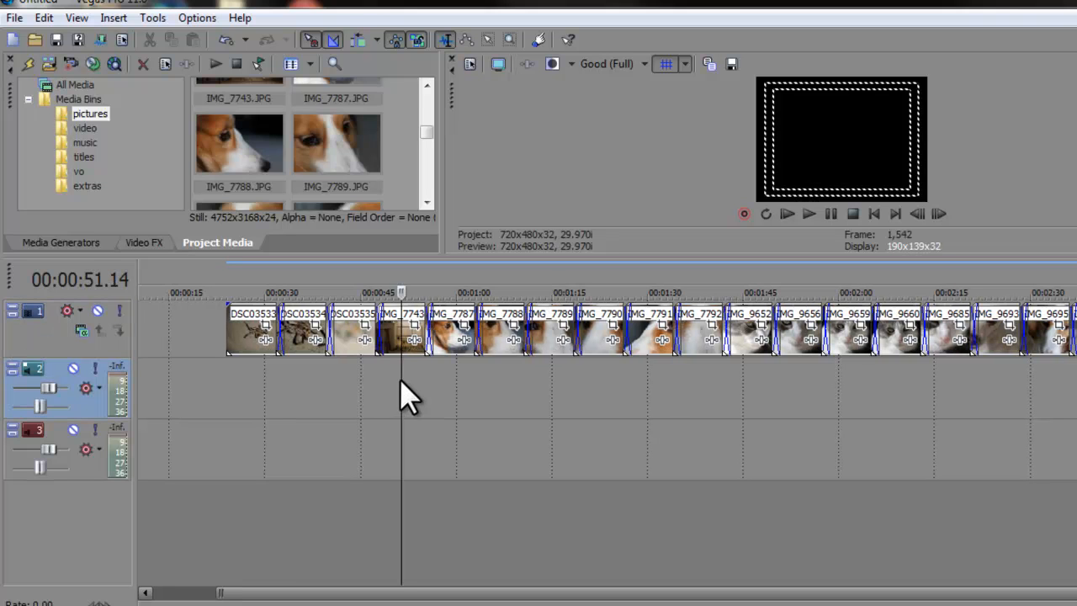
left_click(207, 136)
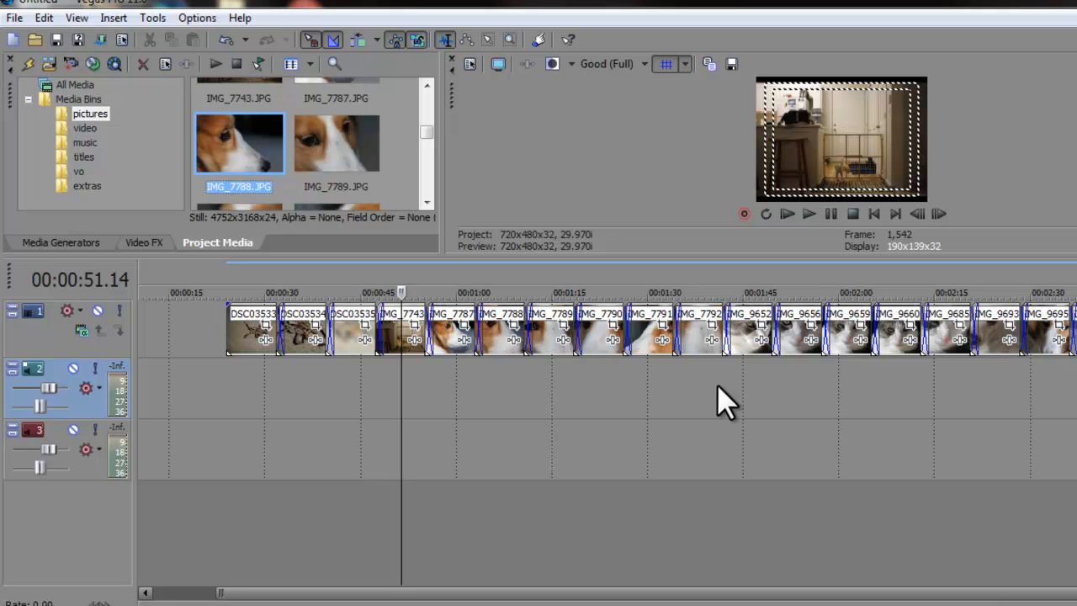
left_click(796, 370)
left_click(462, 376)
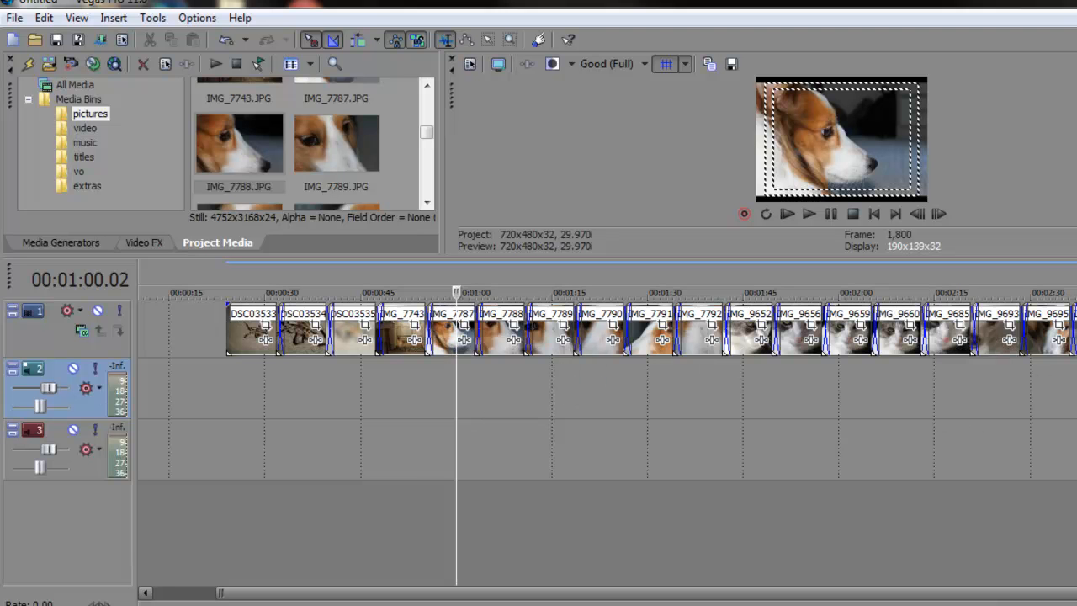
mouse_move(1076, 281)
left_mouse_down()
mouse_move(794, 281)
mouse_move(1076, 281)
left_mouse_up()
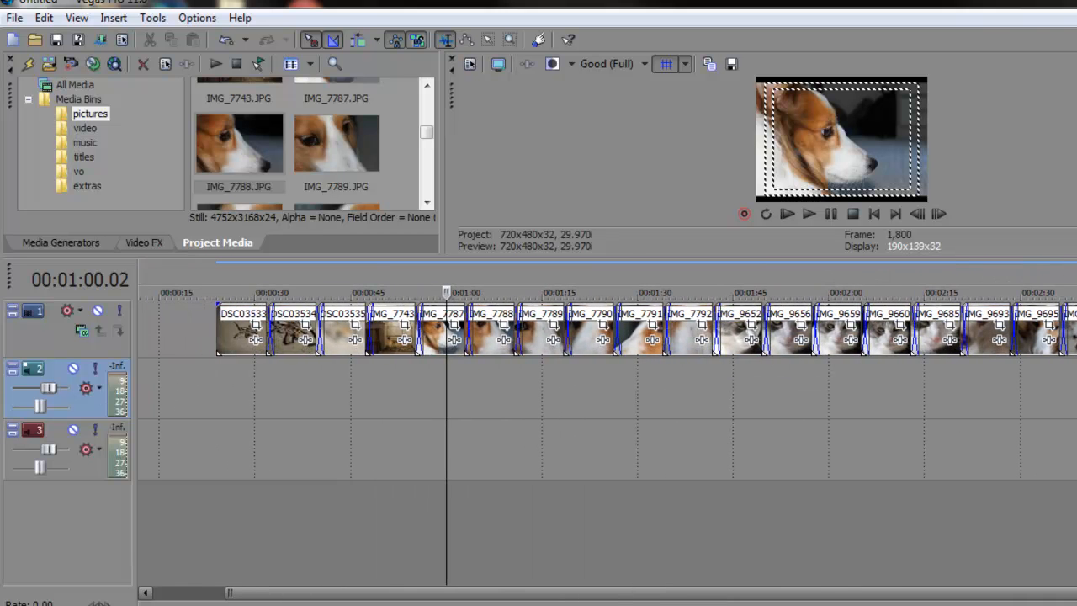
left_click(856, 391)
left_click(1018, 383)
left_click_drag(1072, 281, 593, 281)
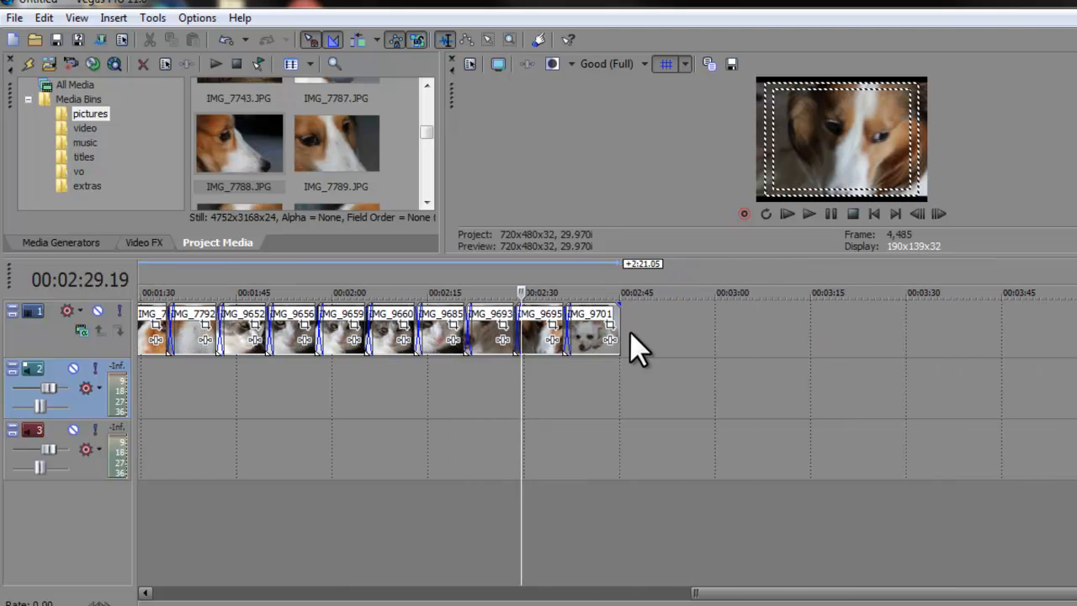
- Move the timeline cursor to the end of the last picture and import the video "cloudds takoda - Clip 001" into the video bin
left_click(629, 330)
left_click(88, 129)
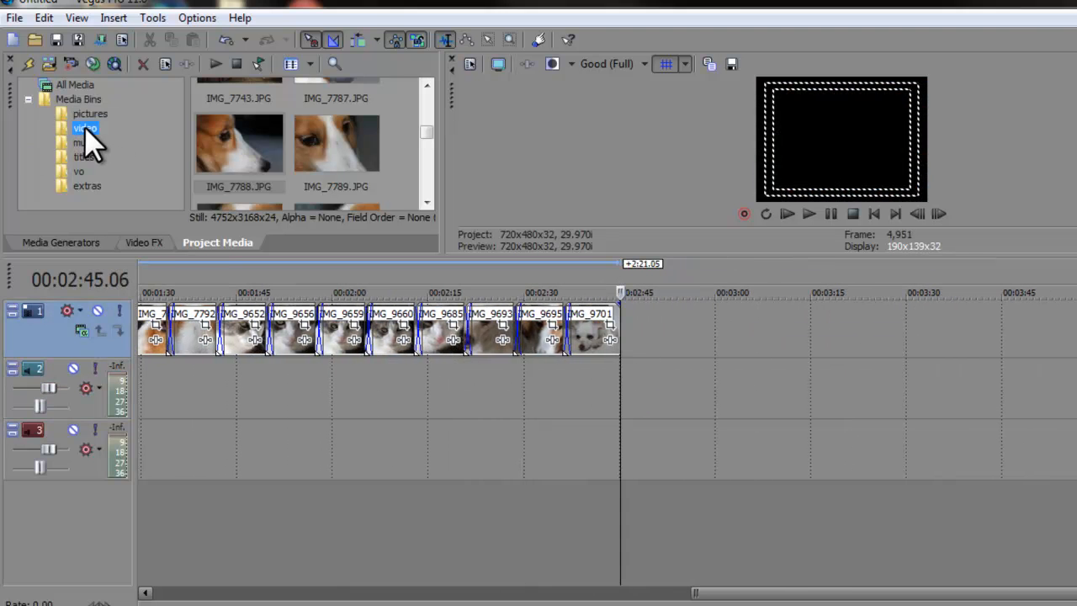
left_click(43, 65)
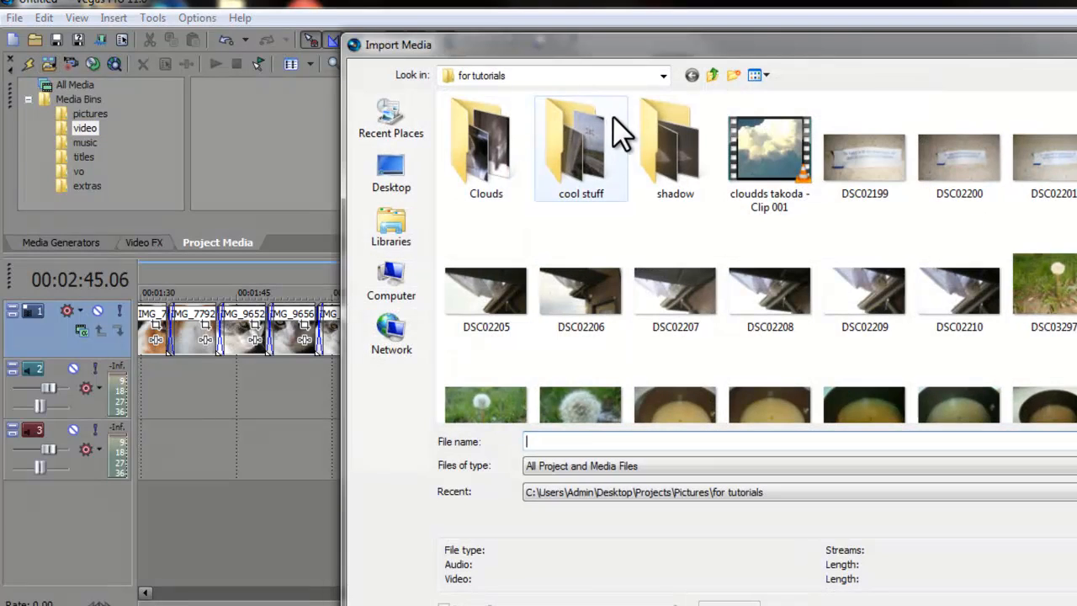
left_click(742, 144)
key("Return")
- Place the imported cloud video on the timeline directly after the last picture, with its sound on the first audio track
left_click_drag(222, 115, 628, 351)
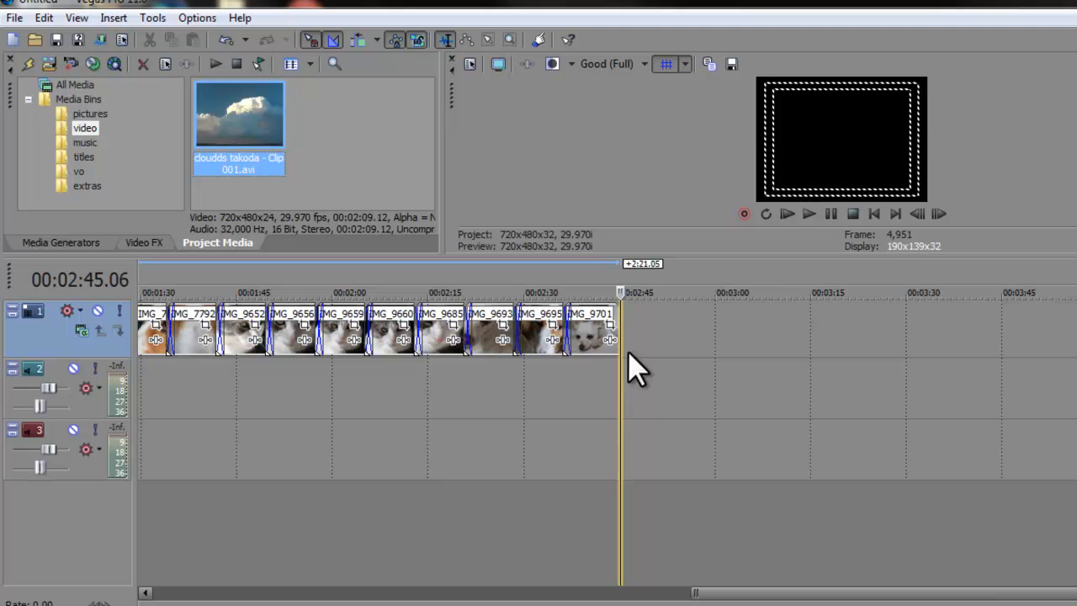
scroll(628, 349, "down", 2)
left_click(932, 526)
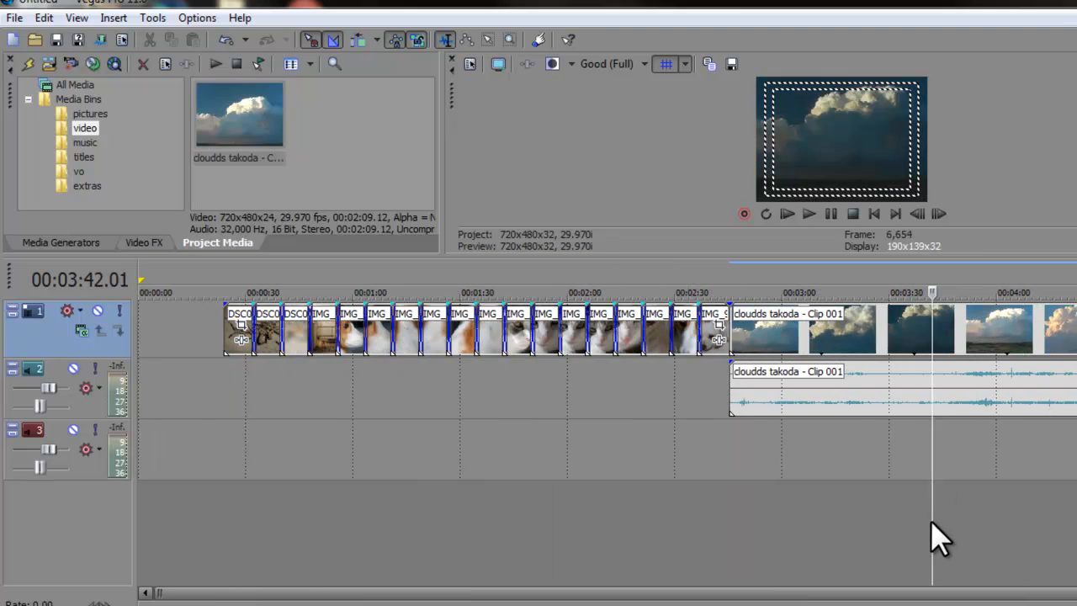
- Review the cloud clip's video and audio and the pictures before it on the timeline and in the preview
left_click_drag(931, 409, 1019, 392)
left_click(845, 382)
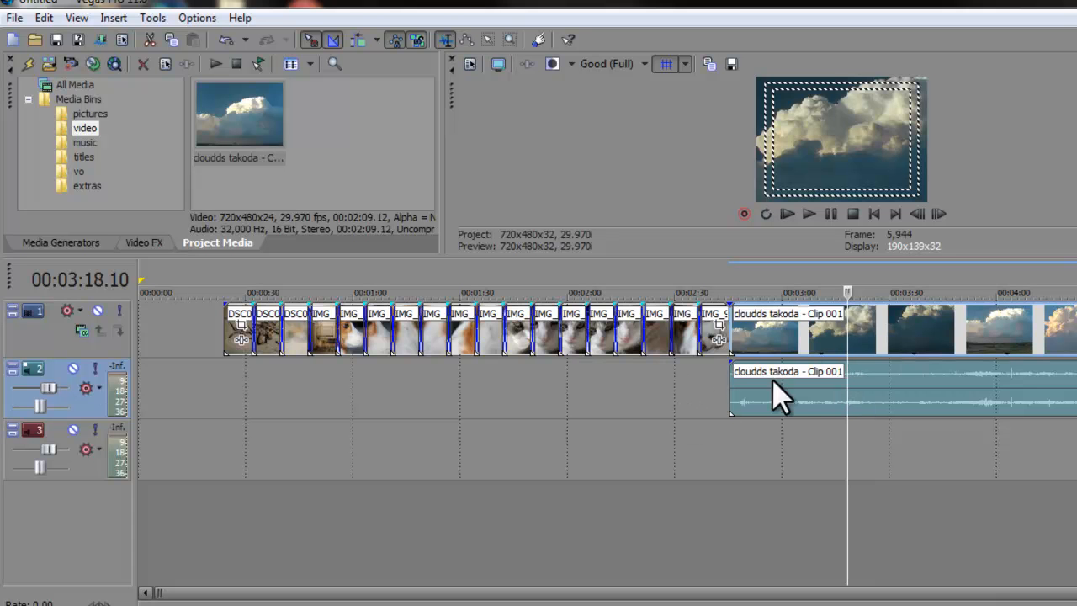
left_click_drag(881, 290, 842, 288)
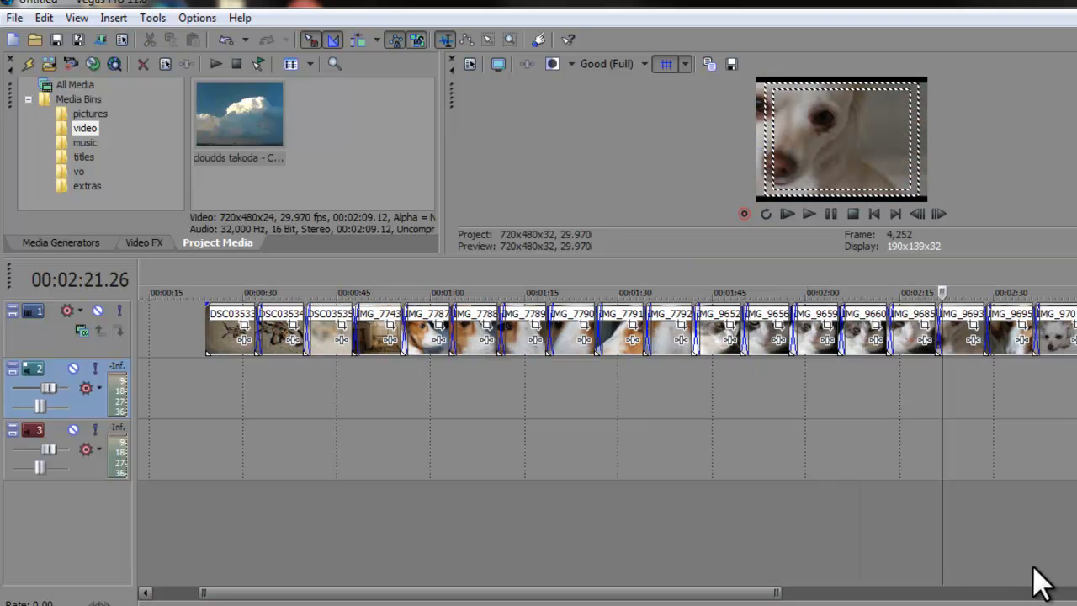
left_click(824, 374)
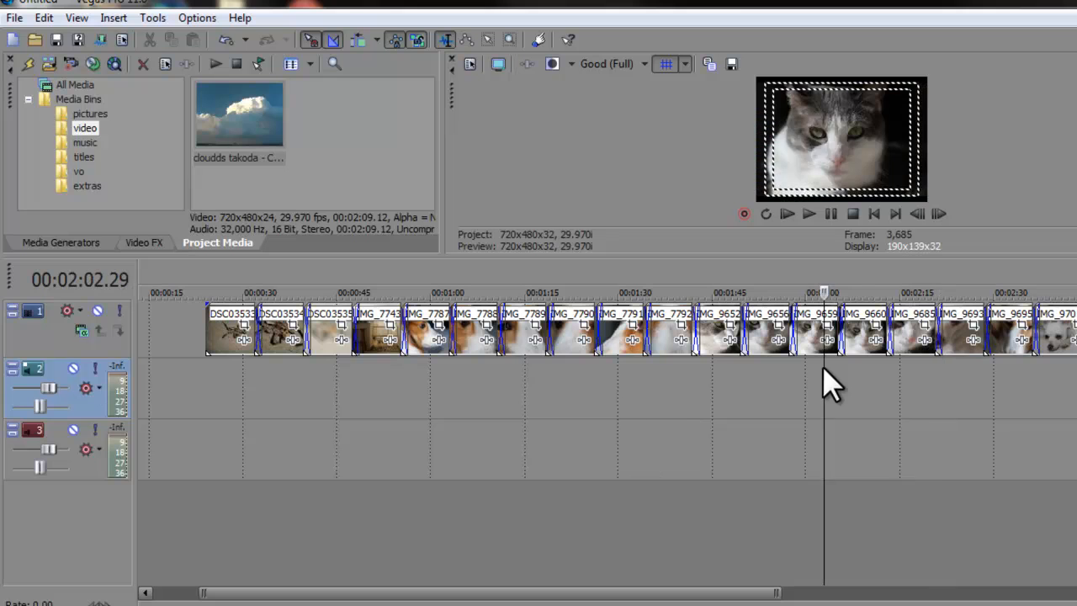
left_click_drag(824, 384, 1076, 378)
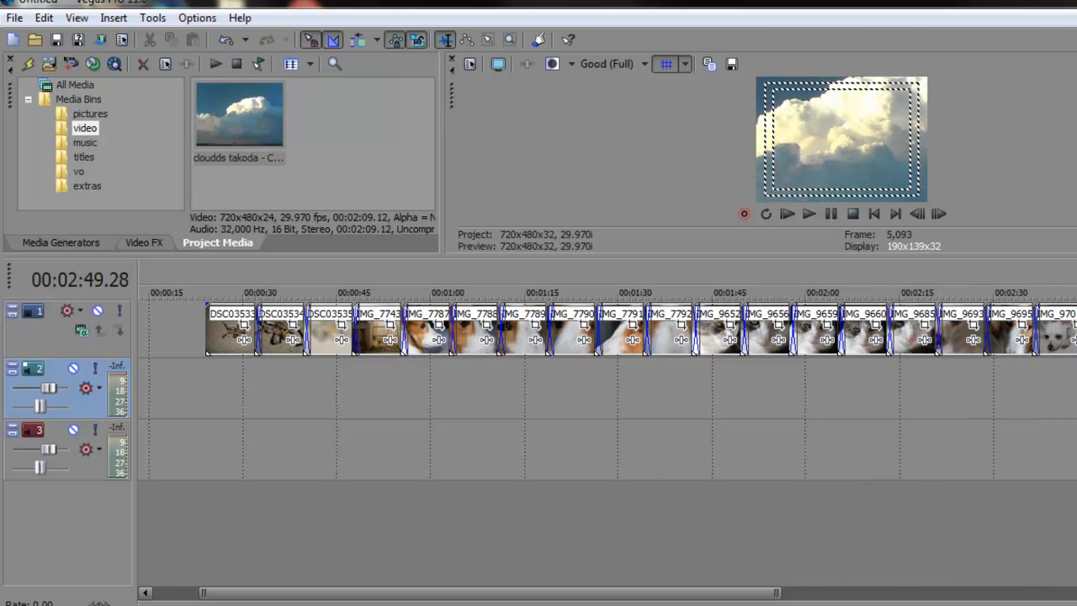